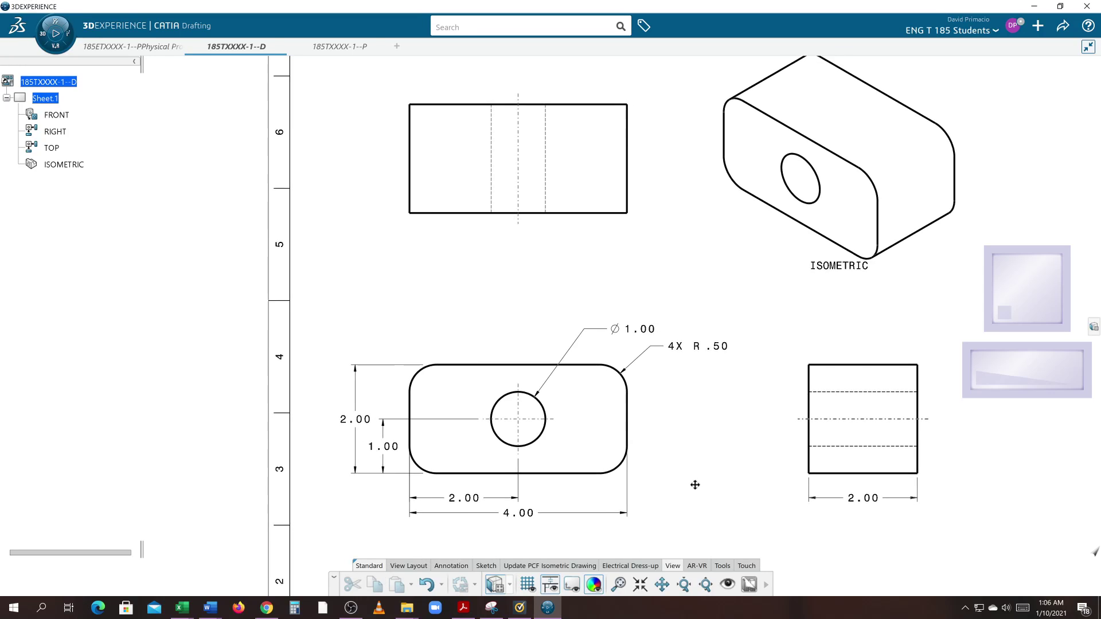
# Pan and zoom until the right view's 2.00 dimension and its extension lines fill the screen
pyautogui.moveTo(717, 520); pyautogui.dragTo(663, 480, button='middle')
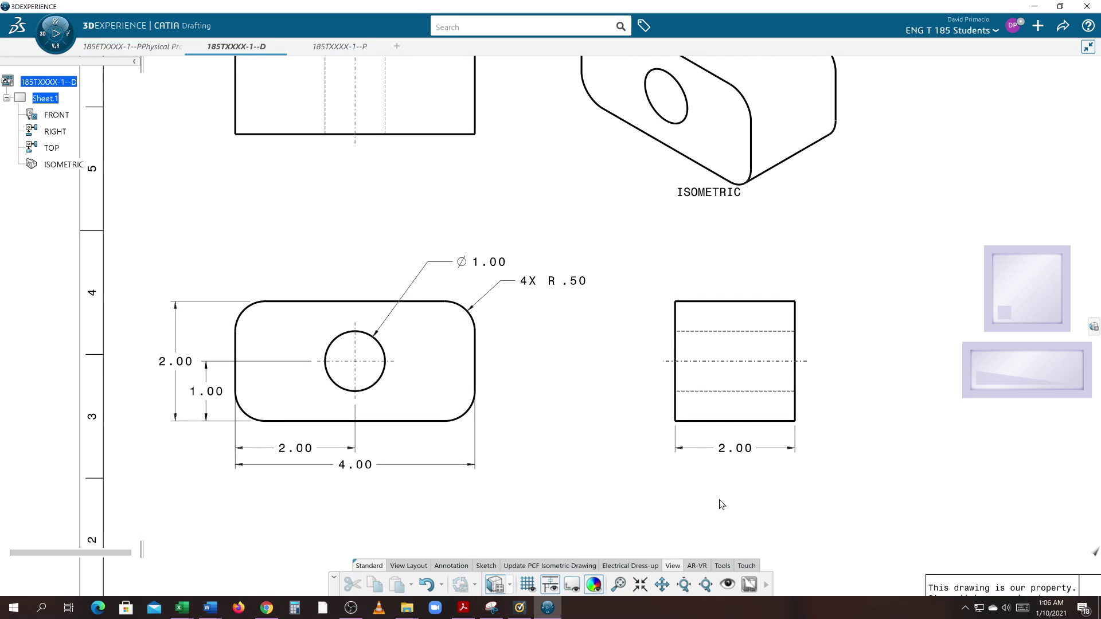
pyautogui.moveTo(764, 496)
pyautogui.mouseDown(button='middle')
pyautogui.moveTo(681, 464)
pyautogui.moveTo(683, 446)
pyautogui.moveTo(732, 448)
pyautogui.moveTo(634, 386)
pyautogui.moveTo(716, 480)
pyautogui.moveTo(720, 442)
pyautogui.moveTo(718, 454)
pyautogui.mouseUp(button='middle')
pyautogui.moveTo(843, 465); pyautogui.dragTo(832, 439, button='middle')
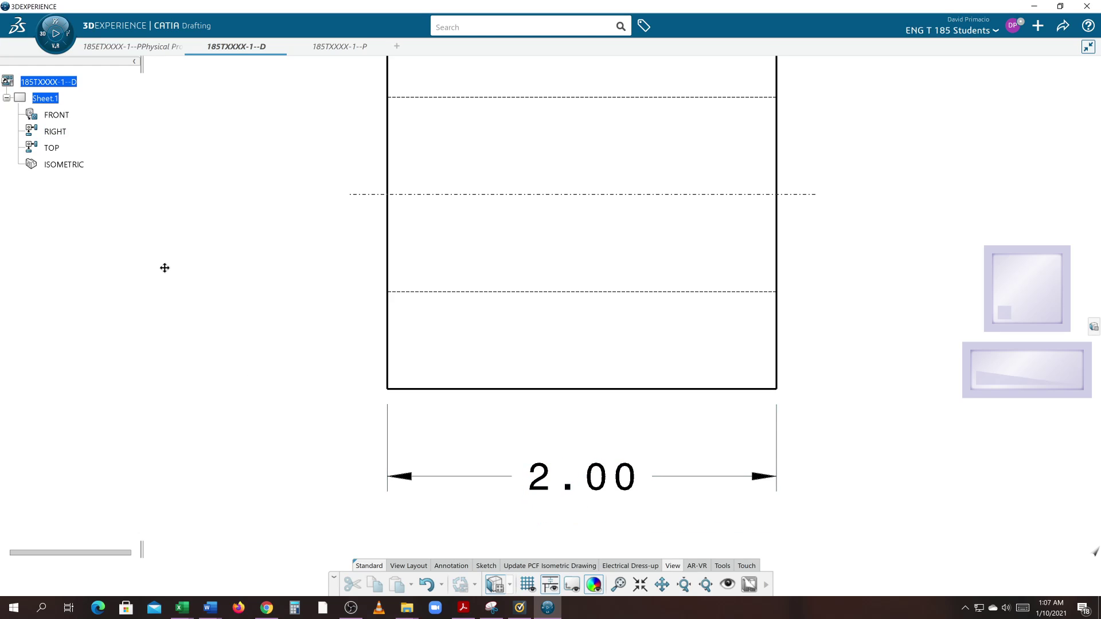
# Pan and zoom around the part to check the Ø1.00 and 4X R .50 callouts and the 4.00 and 2.00 dimensions
pyautogui.moveTo(163, 264)
pyautogui.mouseDown(button='middle')
pyautogui.moveTo(499, 357)
pyautogui.moveTo(698, 472)
pyautogui.mouseUp(button='middle')
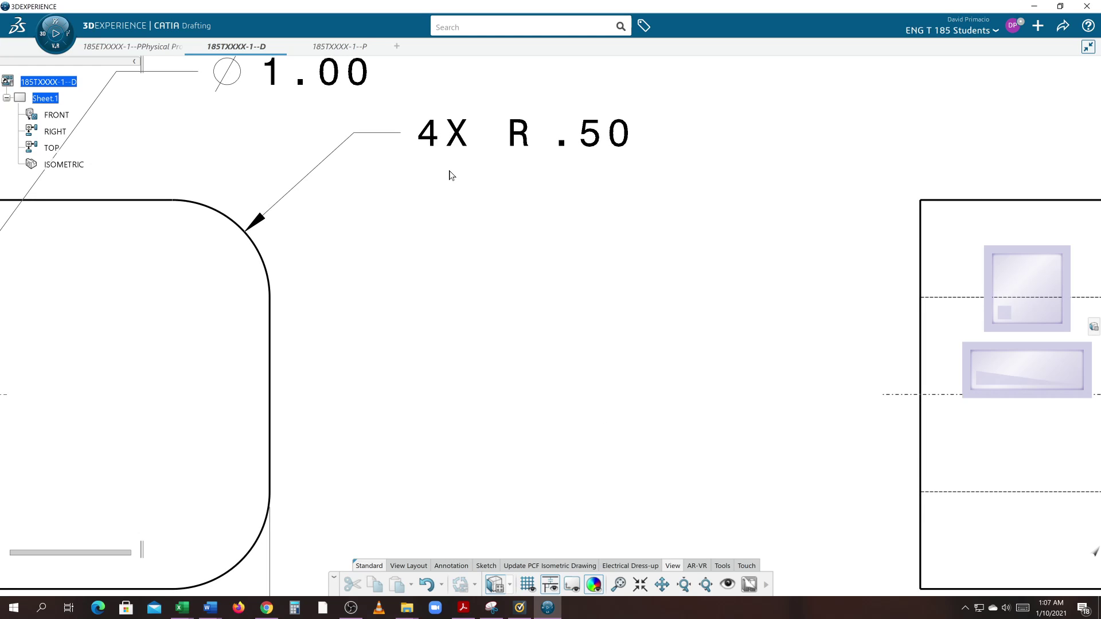
pyautogui.scroll(-3, 515, 297)
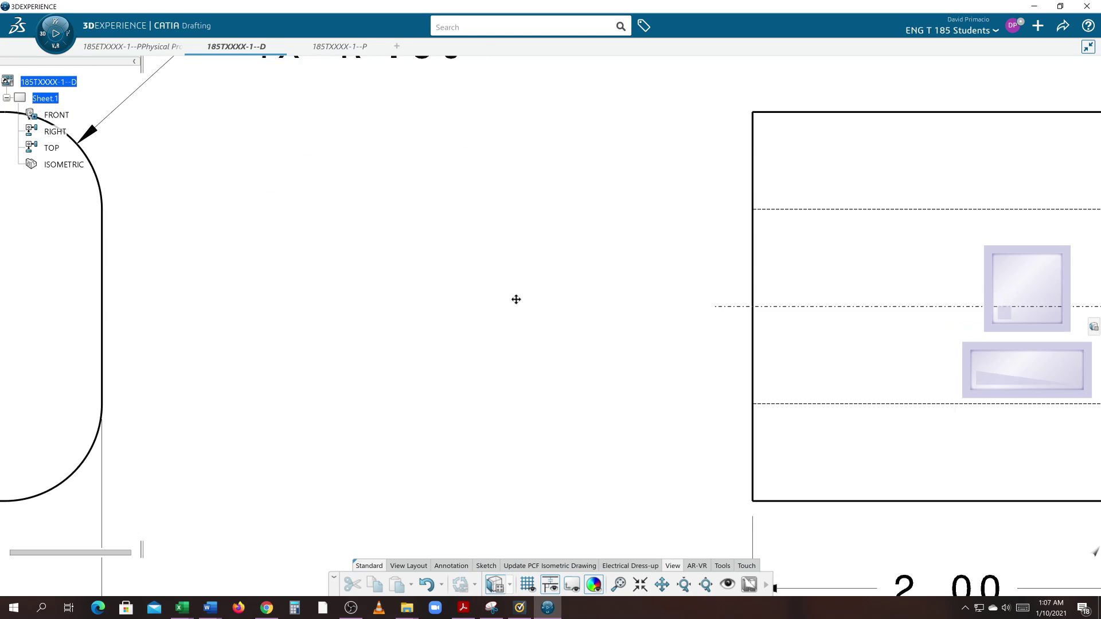
pyautogui.moveTo(641, 480)
pyautogui.mouseDown(button='middle')
pyautogui.moveTo(556, 445)
pyautogui.moveTo(566, 457)
pyautogui.moveTo(484, 445)
pyautogui.mouseUp(button='middle')
pyautogui.moveTo(521, 484); pyautogui.dragTo(476, 468, button='middle')
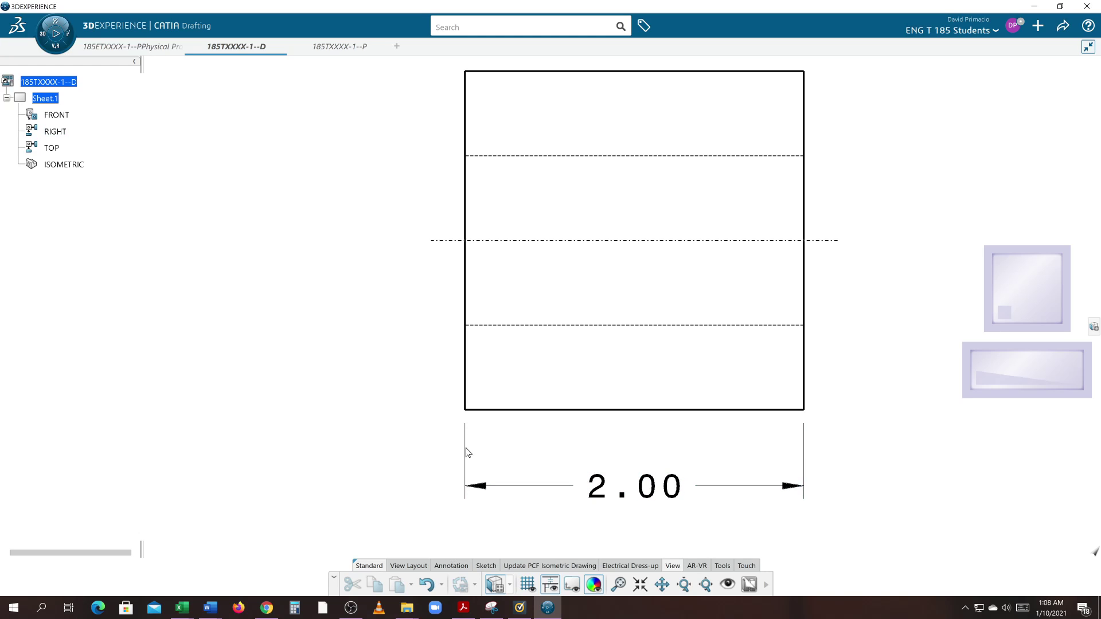
pyautogui.moveTo(394, 475)
pyautogui.mouseDown(button='middle')
pyautogui.moveTo(442, 452)
pyautogui.moveTo(439, 467)
pyautogui.mouseUp(button='middle')
pyautogui.moveTo(405, 407)
pyautogui.mouseDown(button='middle')
pyautogui.moveTo(445, 445)
pyautogui.moveTo(491, 445)
pyautogui.moveTo(437, 413)
pyautogui.moveTo(450, 386)
pyautogui.moveTo(490, 391)
pyautogui.mouseUp(button='middle')
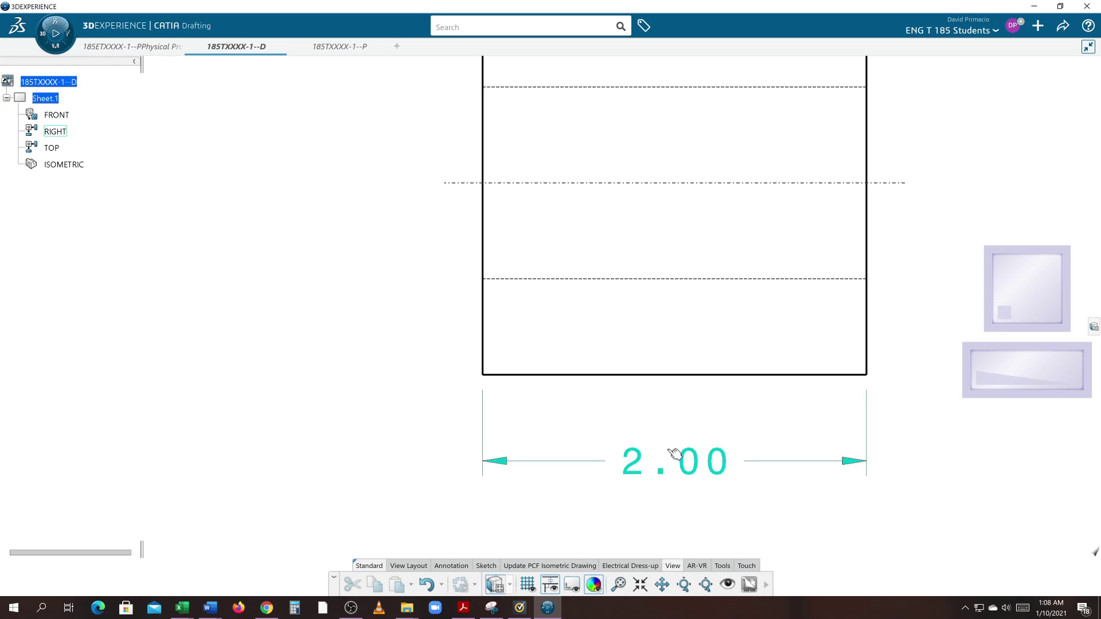
pyautogui.click(1012, 29)
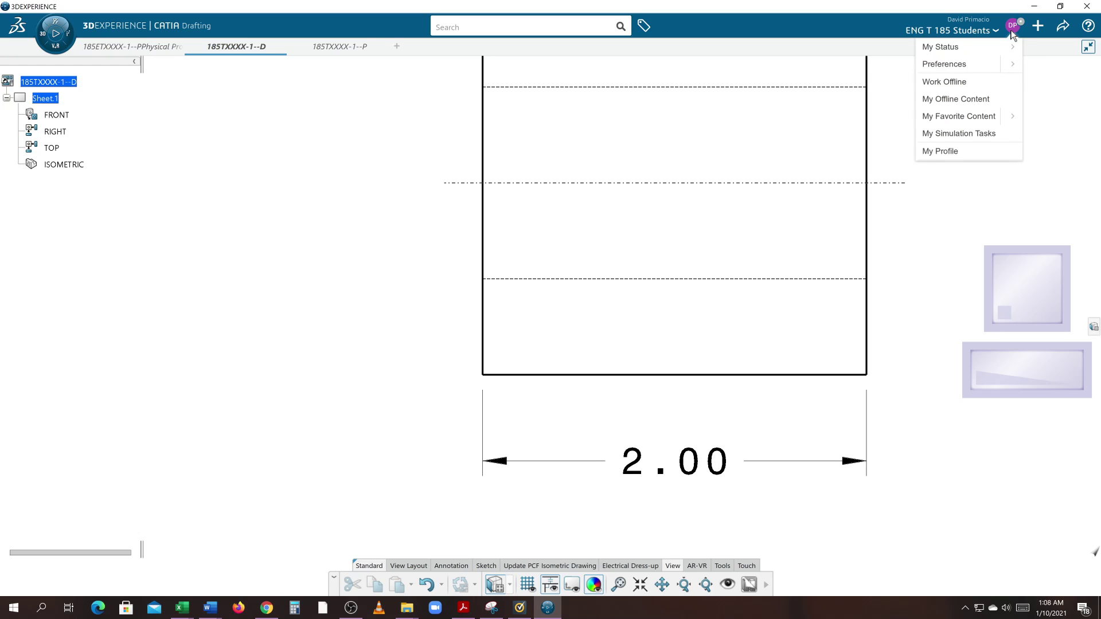
pyautogui.click(1009, 67)
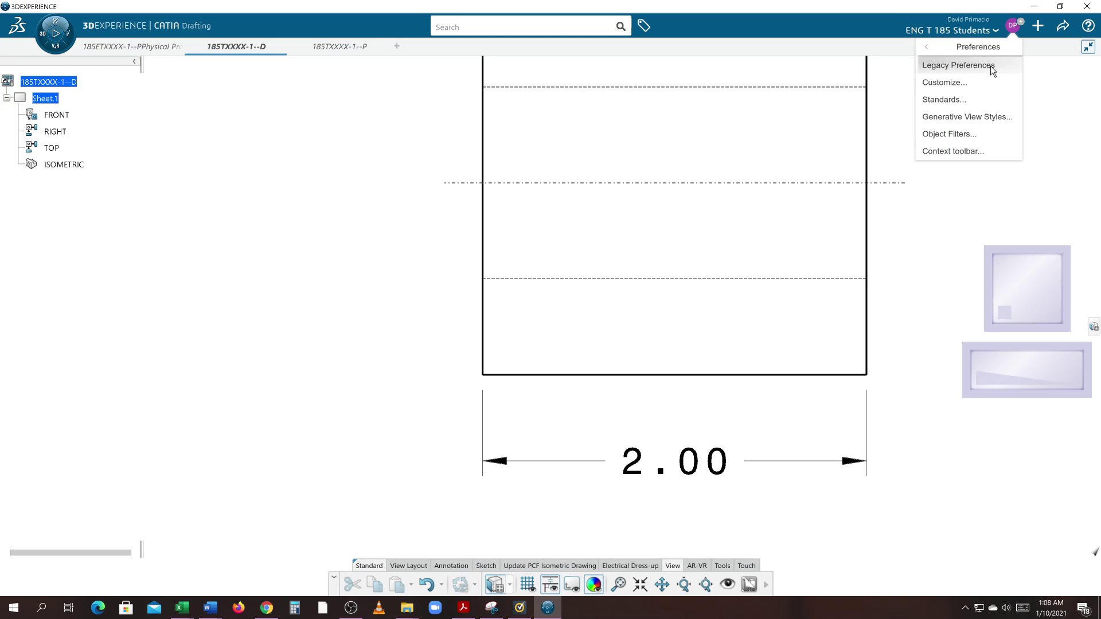
pyautogui.click(991, 66)
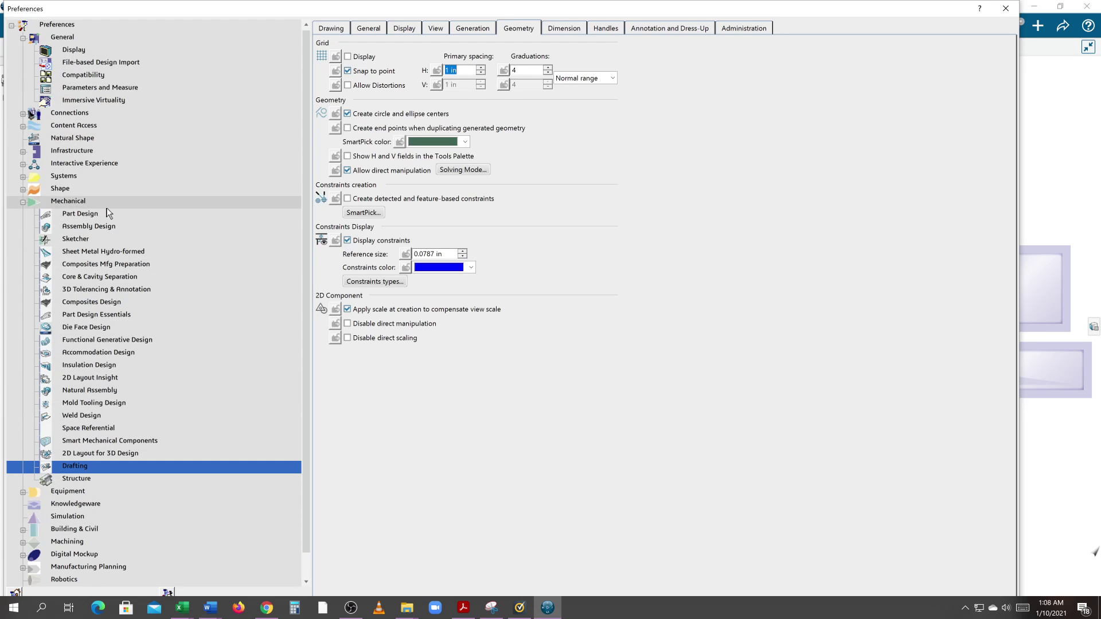
pyautogui.click(89, 201)
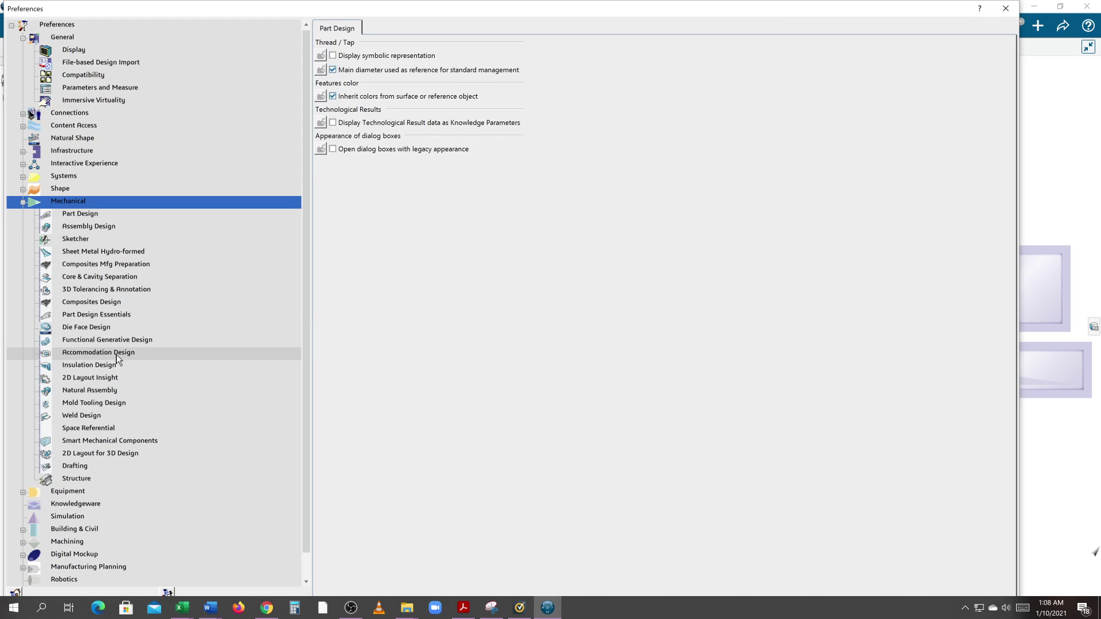
pyautogui.click(69, 467)
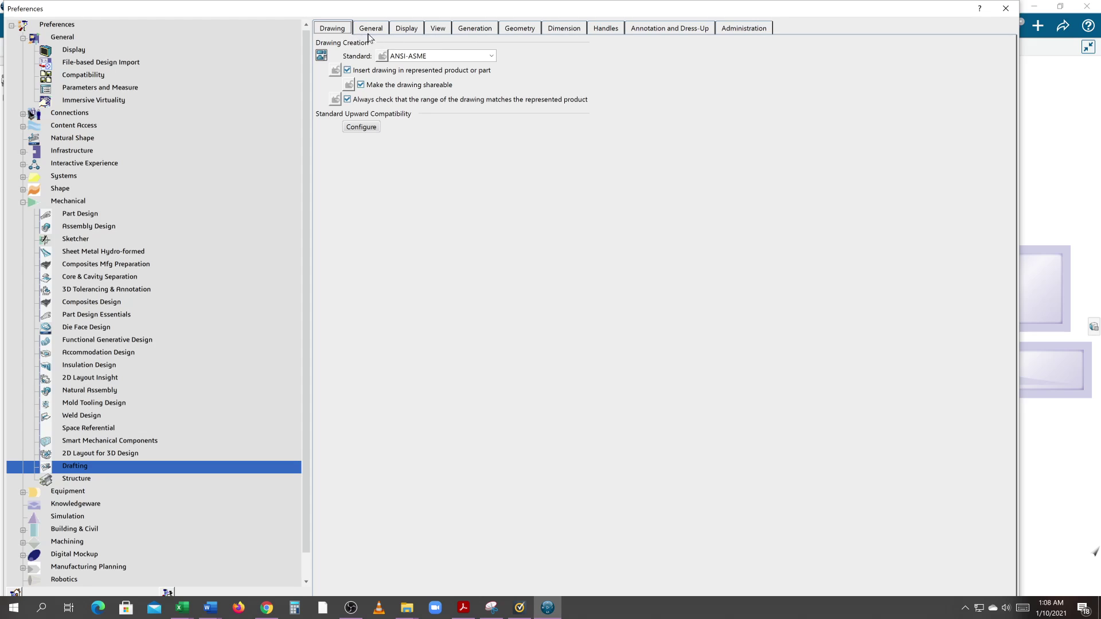
pyautogui.click(564, 30)
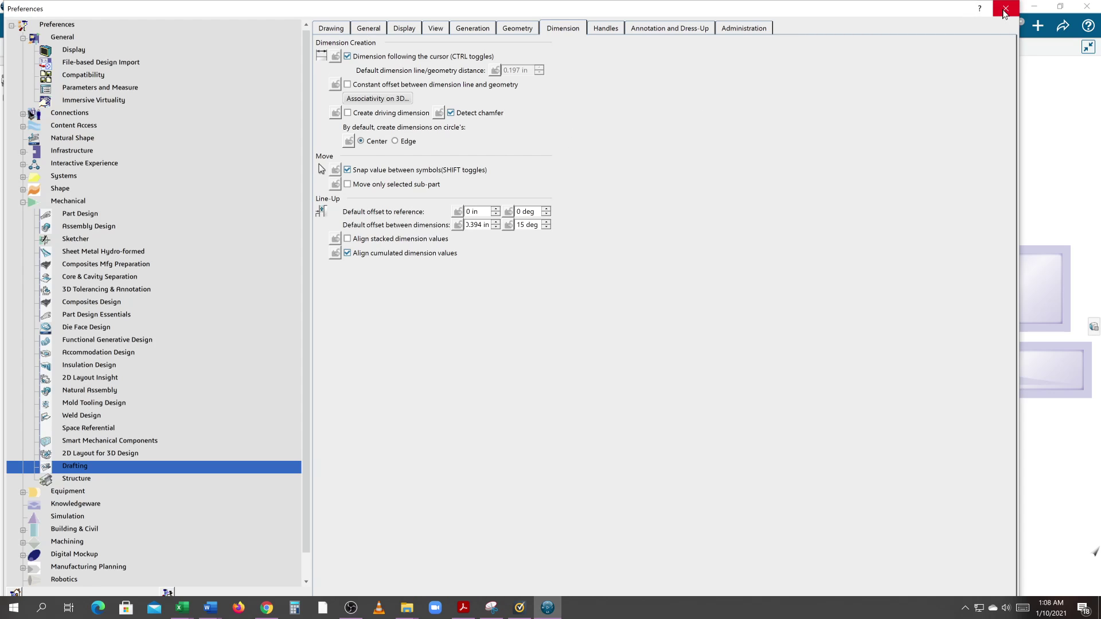
pyautogui.moveTo(960, 4); pyautogui.dragTo(961, 28)
# Close preferences and set the 2.00 dimension's first extension-line overrun to 0.125 in
pyautogui.click(1006, 32)
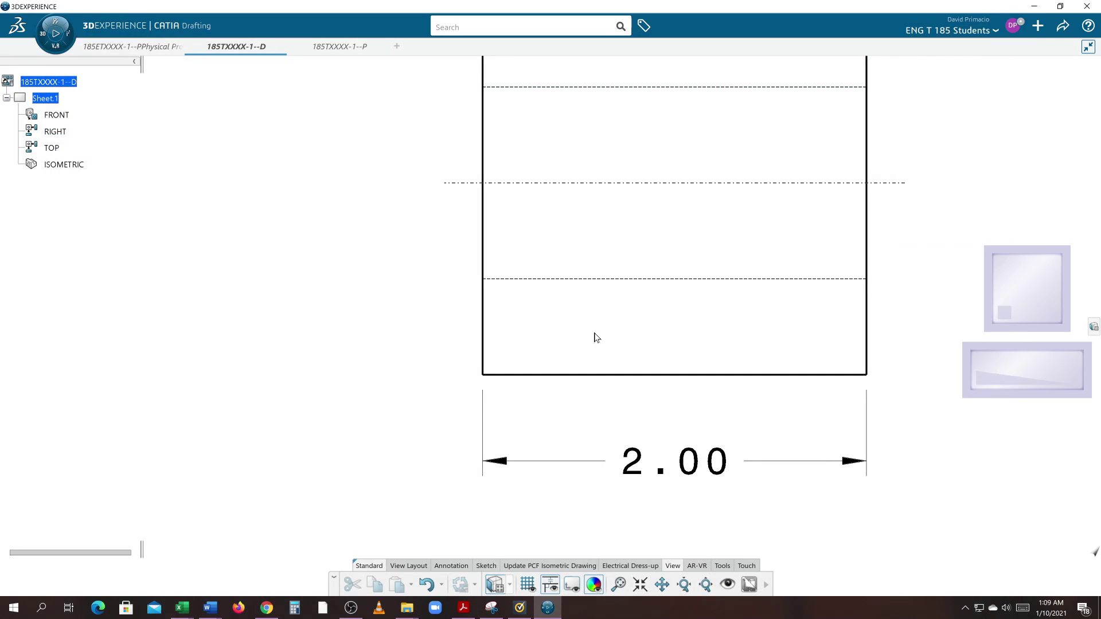
pyautogui.click(563, 468)
pyautogui.rightClick(562, 469)
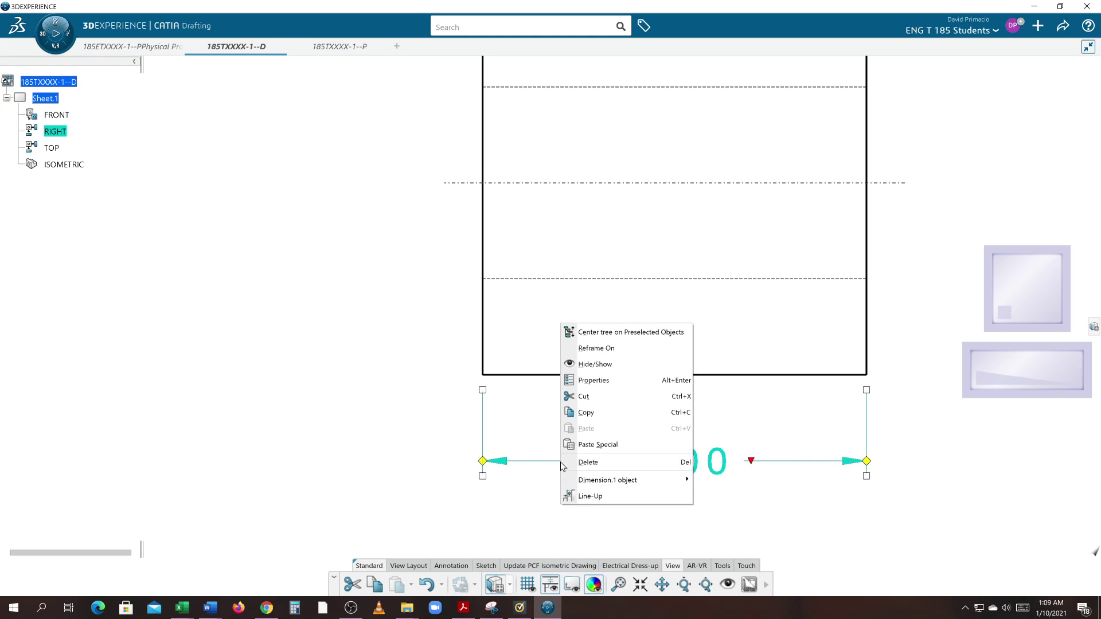
pyautogui.click(582, 380)
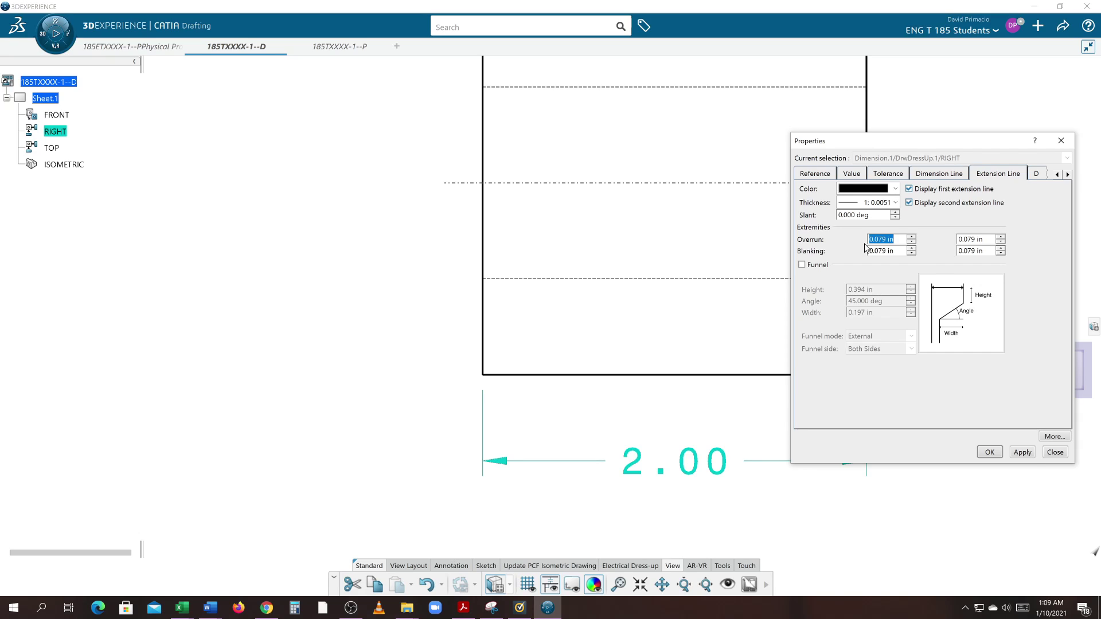
pyautogui.press('BackSpace')
pyautogui.click(1028, 454)
pyautogui.click(991, 452)
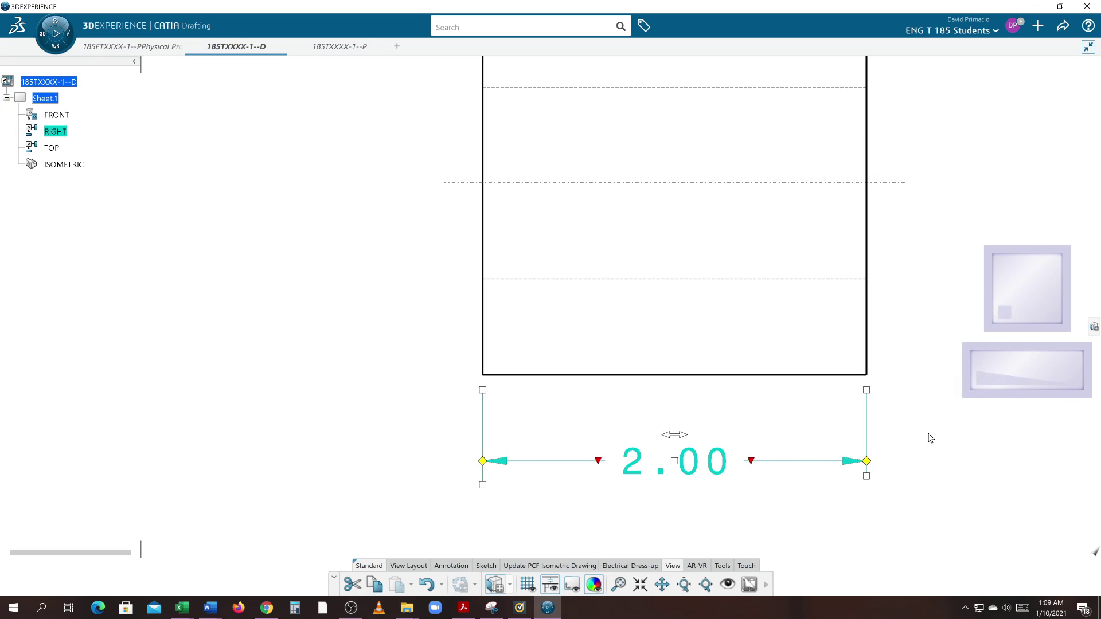
pyautogui.click(890, 447)
pyautogui.moveTo(890, 445); pyautogui.dragTo(800, 428, button='middle')
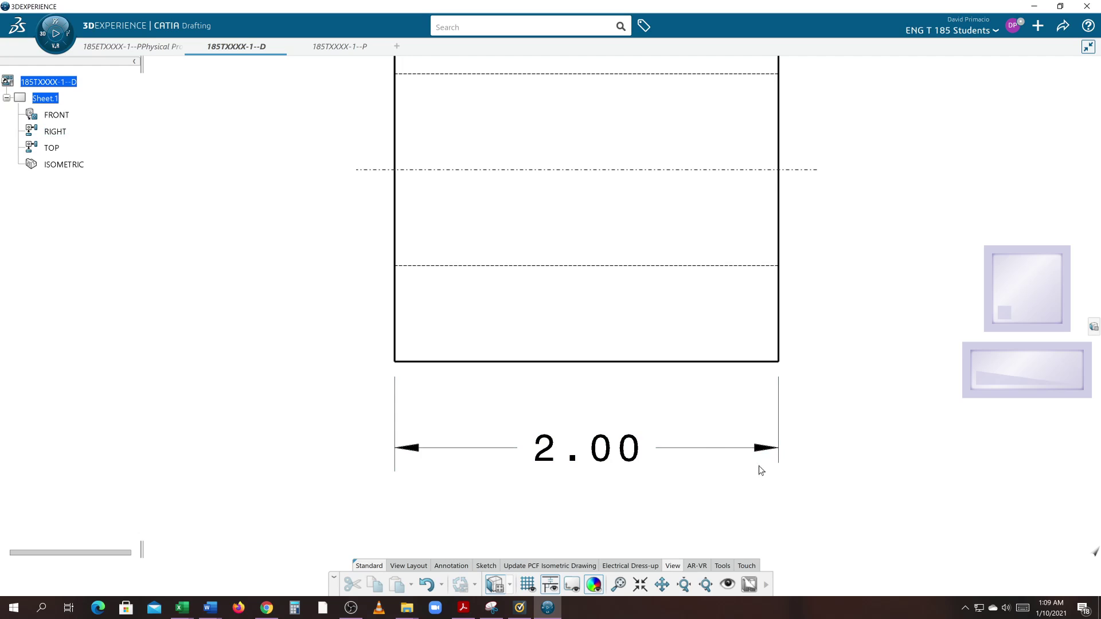
# Enter 0.125 in for the 2.00 dimension's second extension-line overrun in Properties and apply it
pyautogui.moveTo(696, 453); pyautogui.dragTo(656, 453, button='middle')
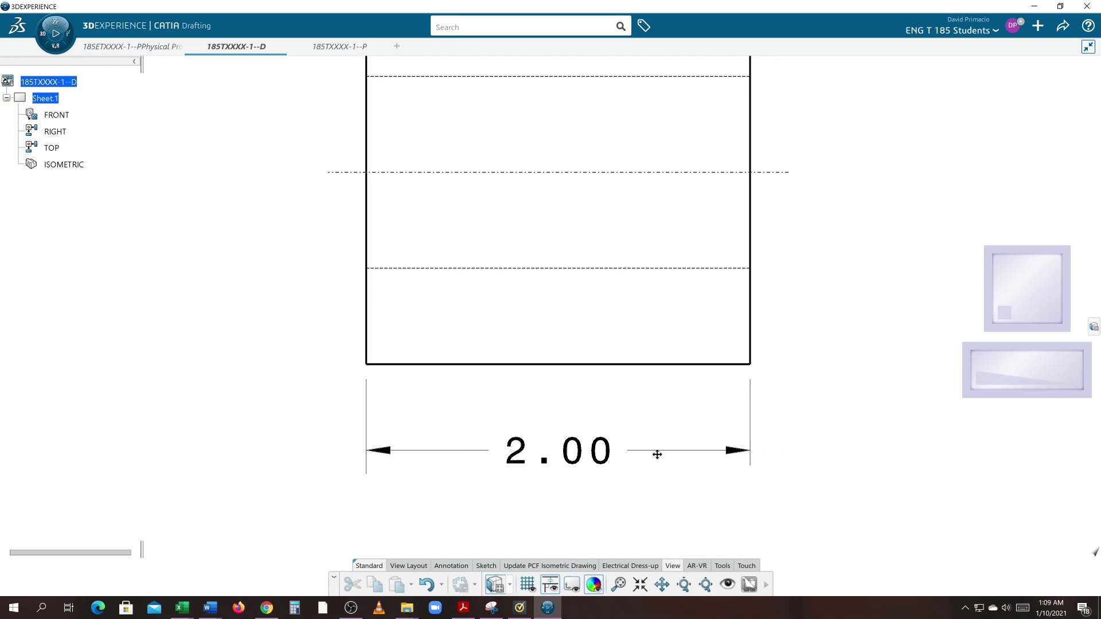
pyautogui.click(576, 449)
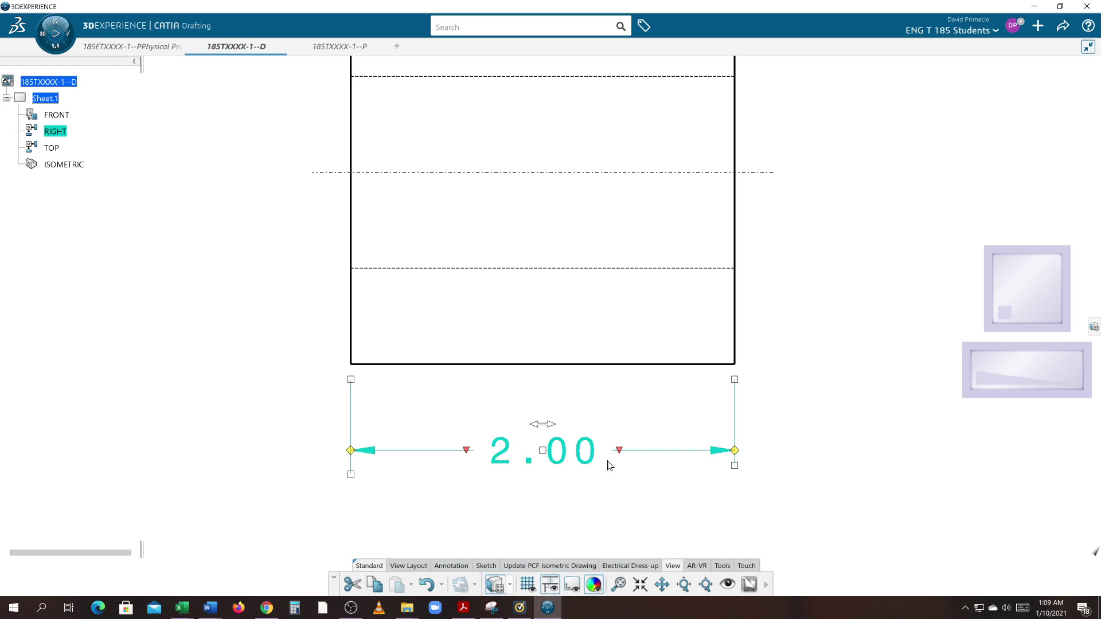
pyautogui.rightClick(636, 454)
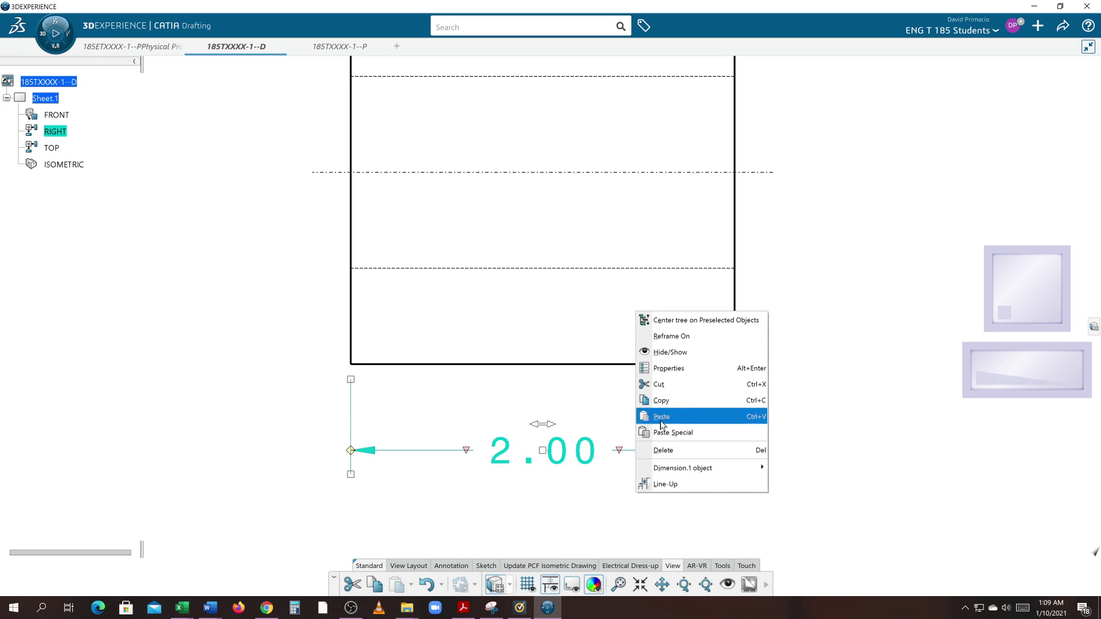
pyautogui.click(665, 370)
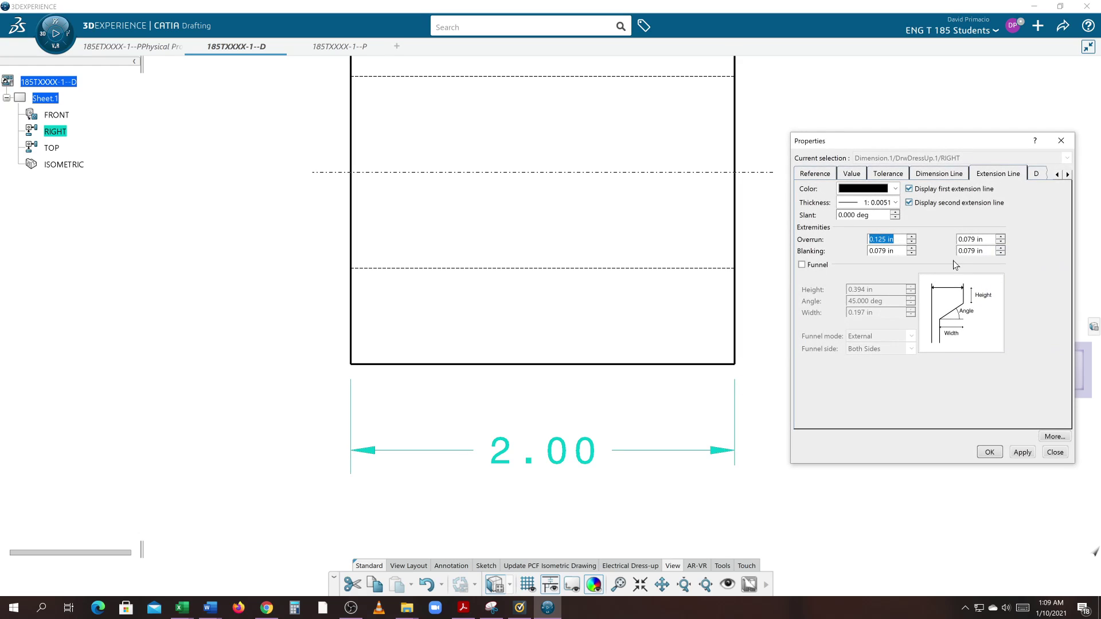
pyautogui.doubleClick(966, 240)
pyautogui.moveTo(982, 239); pyautogui.dragTo(924, 244)
pyautogui.write('.125')
pyautogui.click(1023, 453)
# Compute 1 ÷ 16 = 0.0625 in Calculator, then close Calculator
pyautogui.click(293, 611)
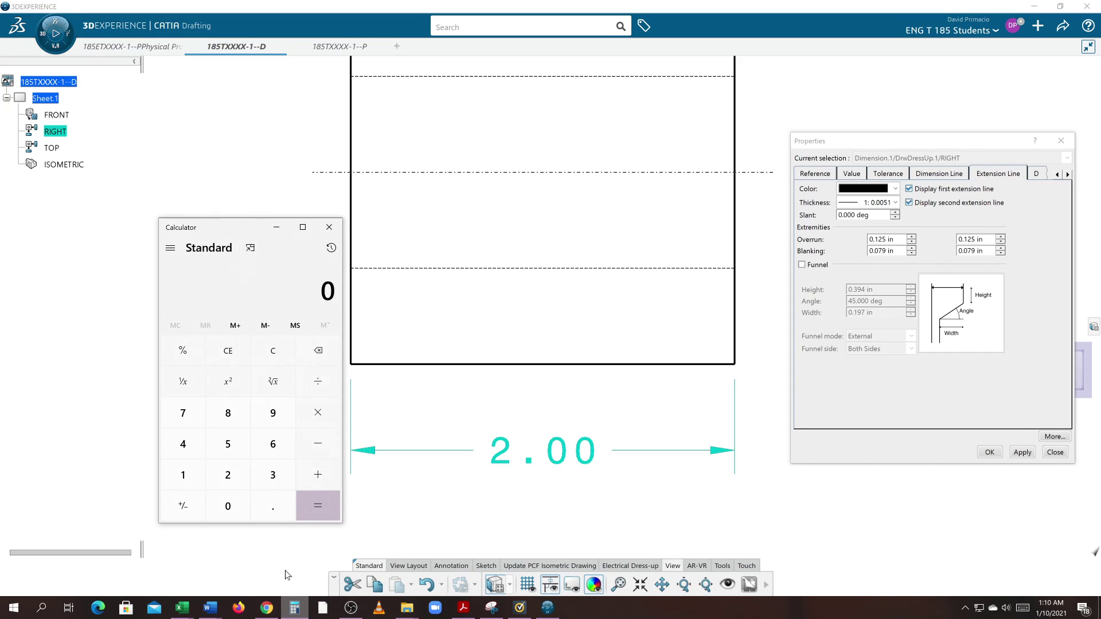
pyautogui.click(183, 473)
pyautogui.click(313, 382)
pyautogui.click(181, 474)
pyautogui.click(267, 448)
pyautogui.click(307, 498)
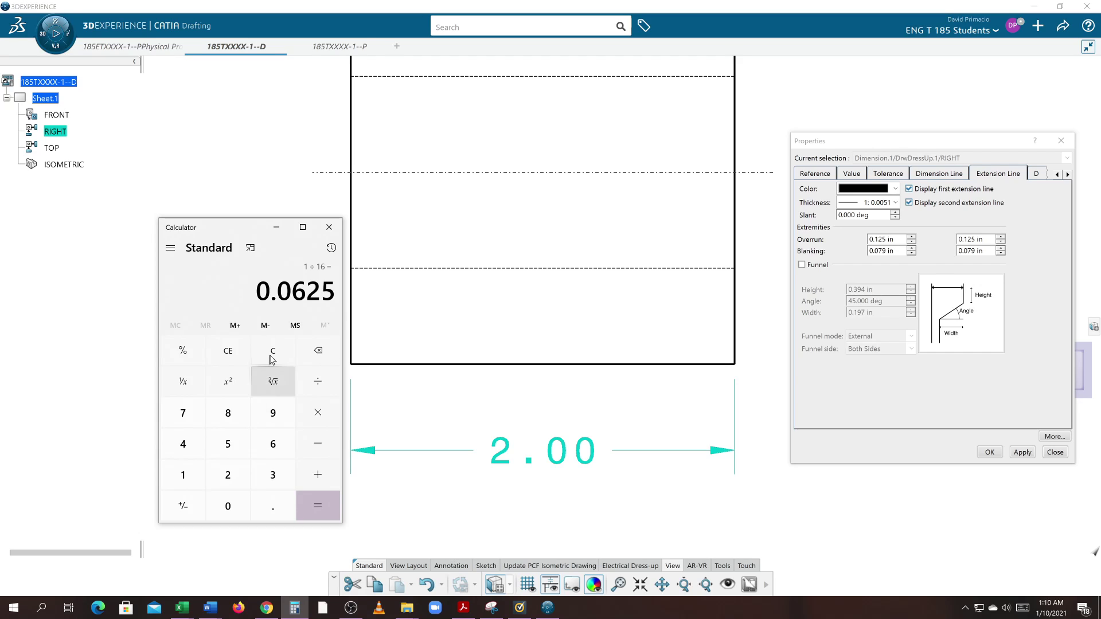
pyautogui.click(329, 228)
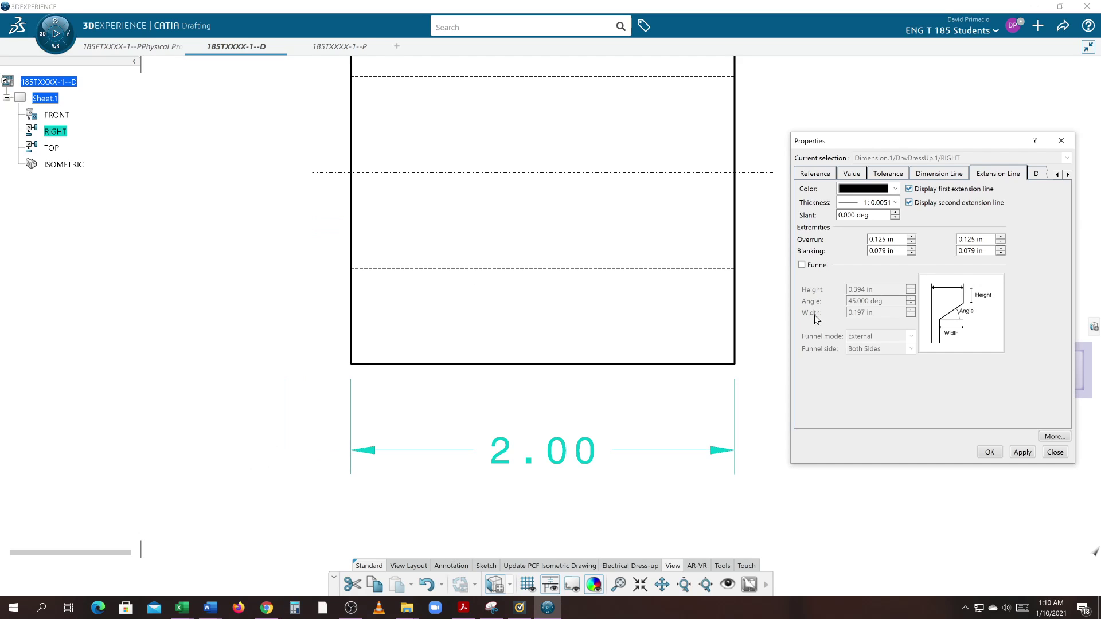
# Change both blanking values of the 2.00 dimension to 0.063 in and apply
pyautogui.click(882, 251)
pyautogui.press('BackSpace')
pyautogui.moveTo(982, 251); pyautogui.dragTo(934, 258)
pyautogui.write('.0625')
pyautogui.click(1022, 453)
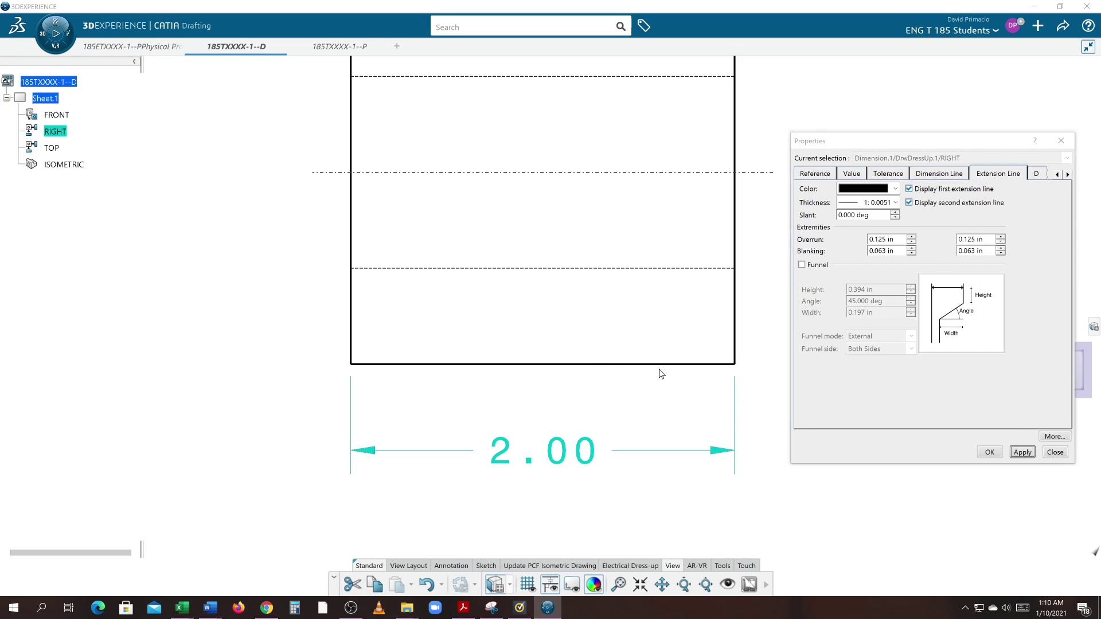
# Close the dimension properties, frame the enlarged FRONT view, and select its vertical 2.00 dimension
pyautogui.click(984, 452)
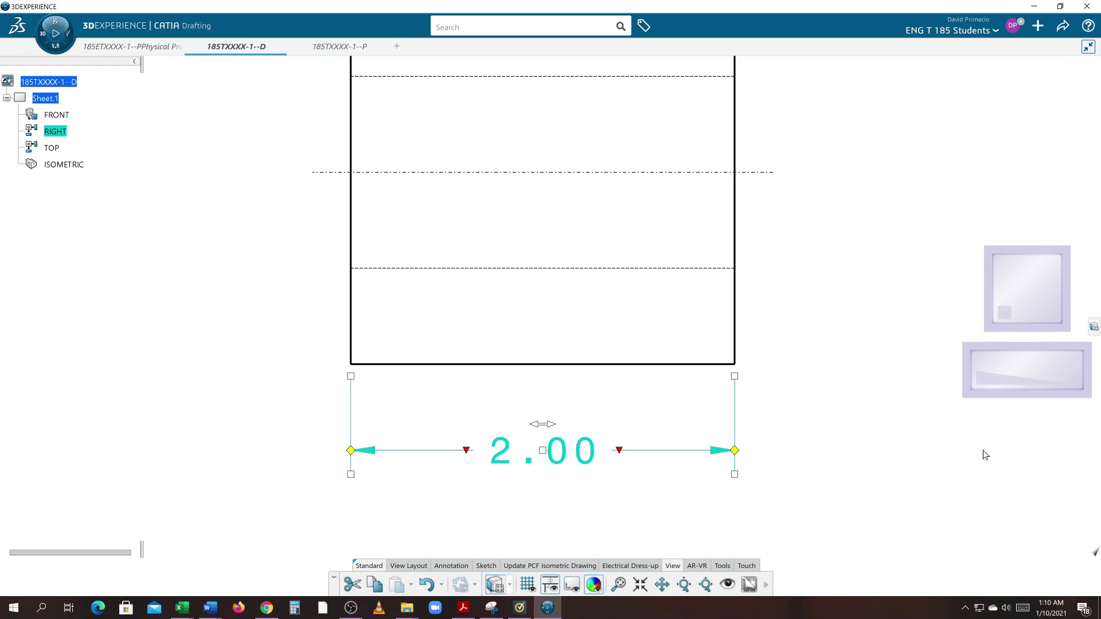
pyautogui.moveTo(355, 374); pyautogui.dragTo(644, 369, button='middle')
pyautogui.click(485, 379)
pyautogui.moveTo(376, 359)
pyautogui.mouseDown(button='middle')
pyautogui.moveTo(617, 337)
pyautogui.moveTo(803, 344)
pyautogui.mouseUp(button='middle')
pyautogui.scroll(-4, 480, 356)
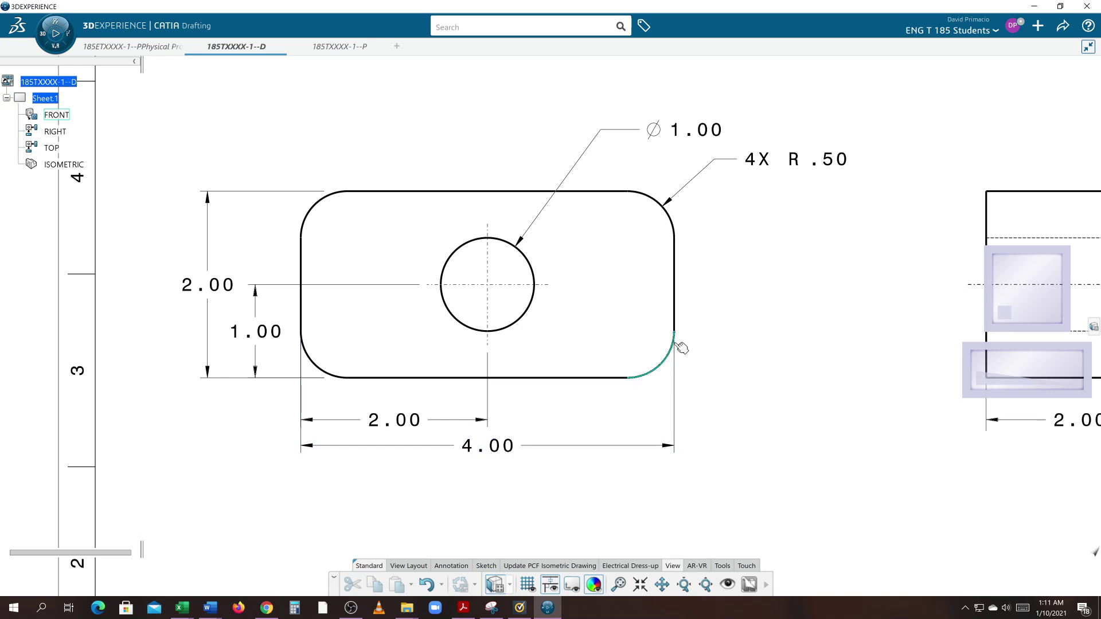
pyautogui.moveTo(331, 371)
pyautogui.mouseDown(button='middle')
pyautogui.moveTo(536, 450)
pyautogui.moveTo(535, 364)
pyautogui.mouseUp(button='middle')
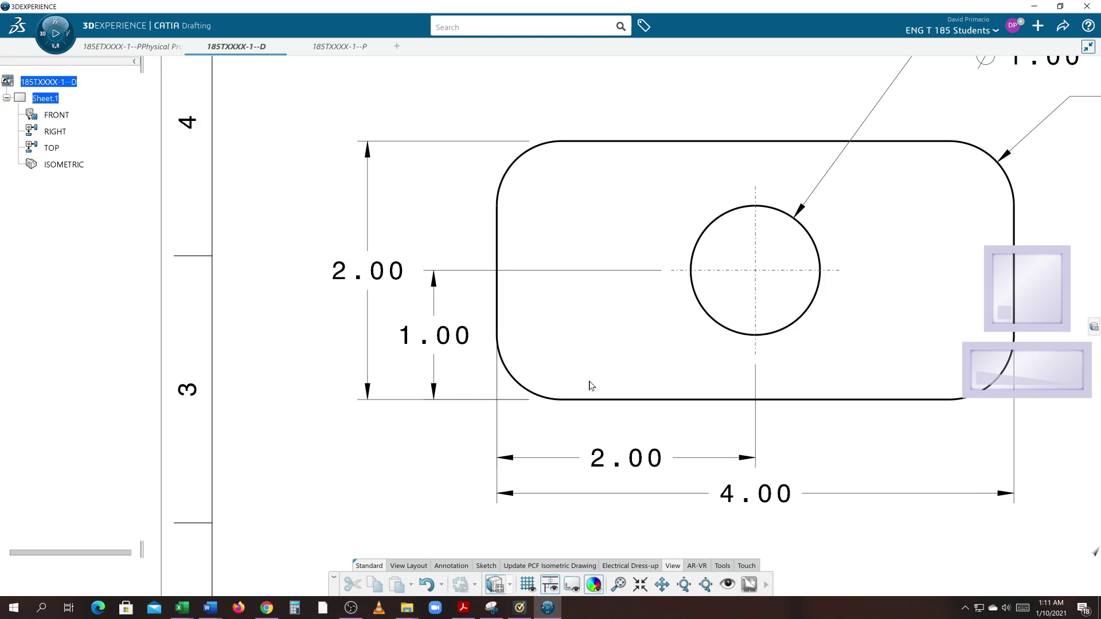
pyautogui.moveTo(588, 381); pyautogui.dragTo(591, 404, button='middle')
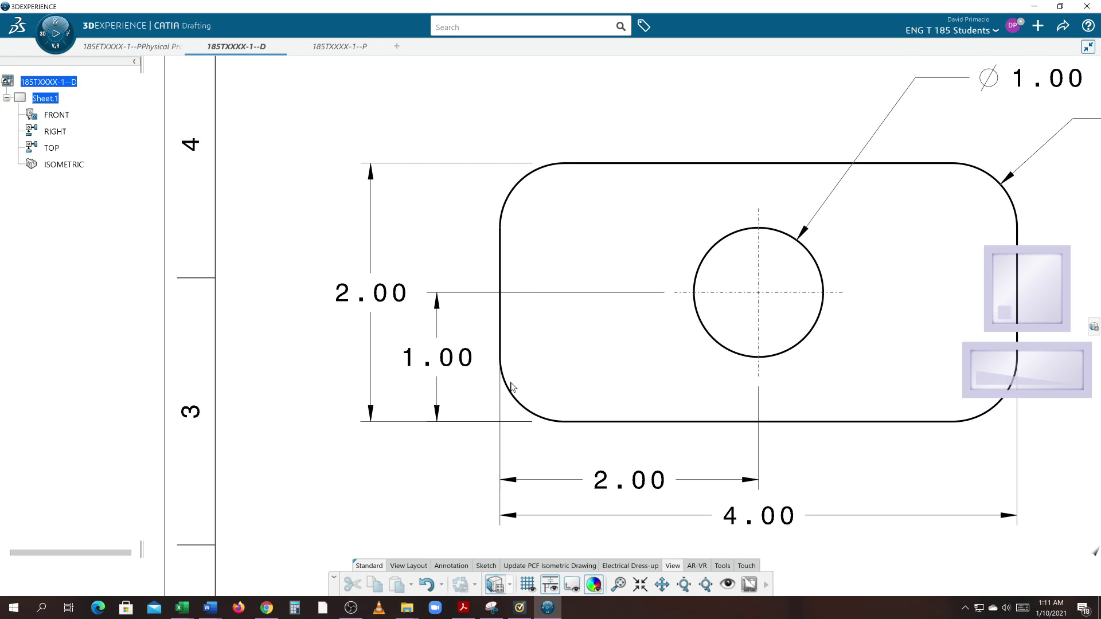
pyautogui.scroll(3, 548, 432)
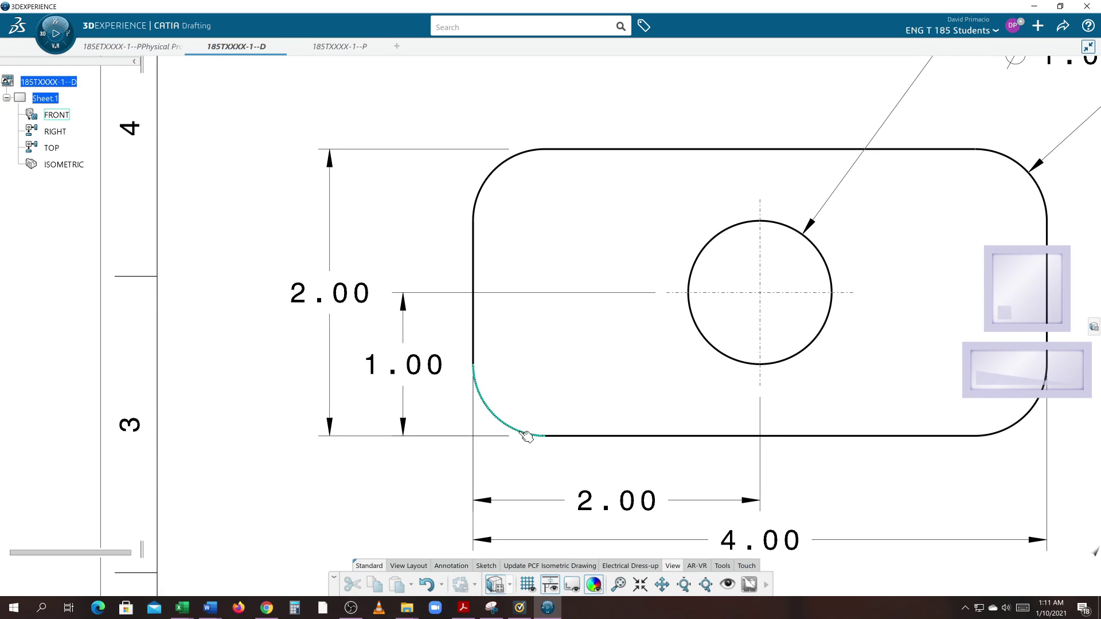
pyautogui.click(338, 247)
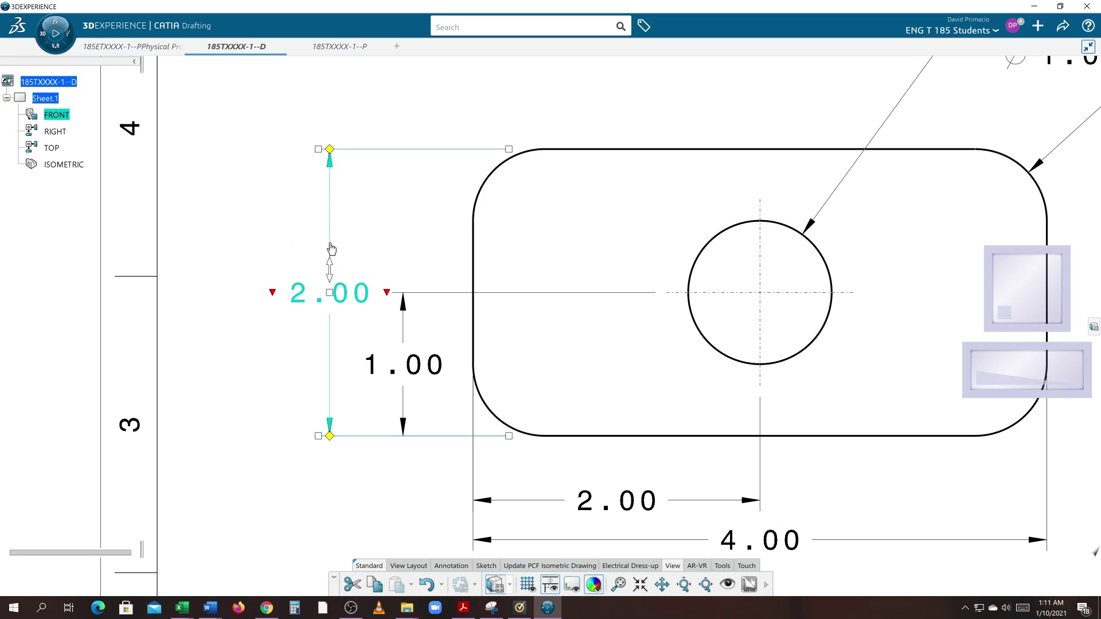
# Set both extension-line blanking values of the vertical 2.00 dimension to .0625 (0.063 in)
pyautogui.rightClick(336, 247)
pyautogui.click(334, 246)
pyautogui.rightClick(334, 246)
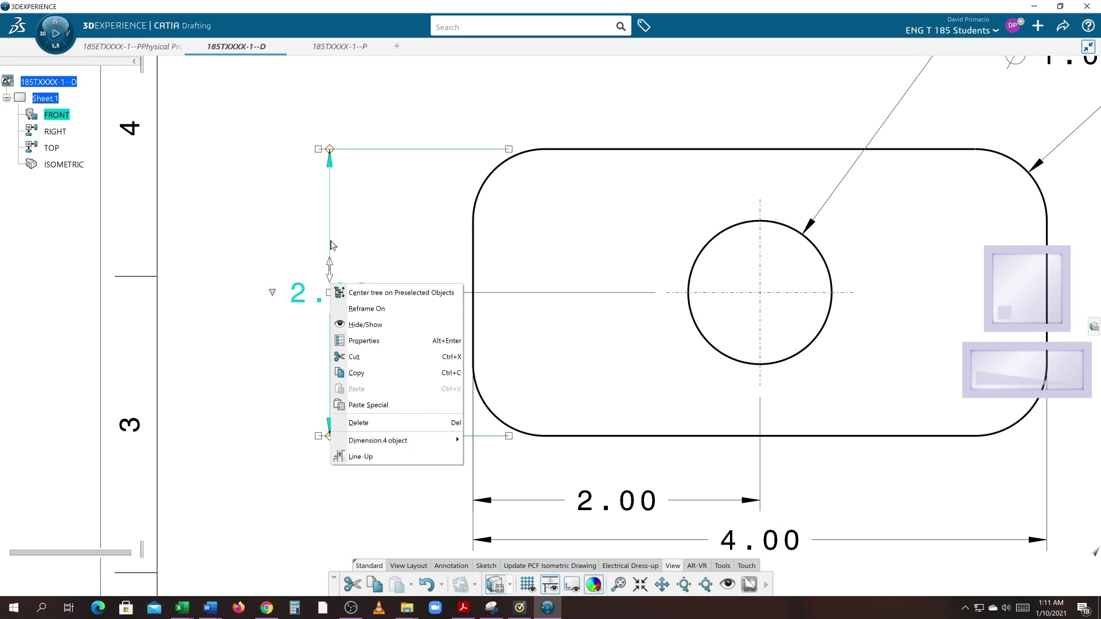
pyautogui.click(356, 341)
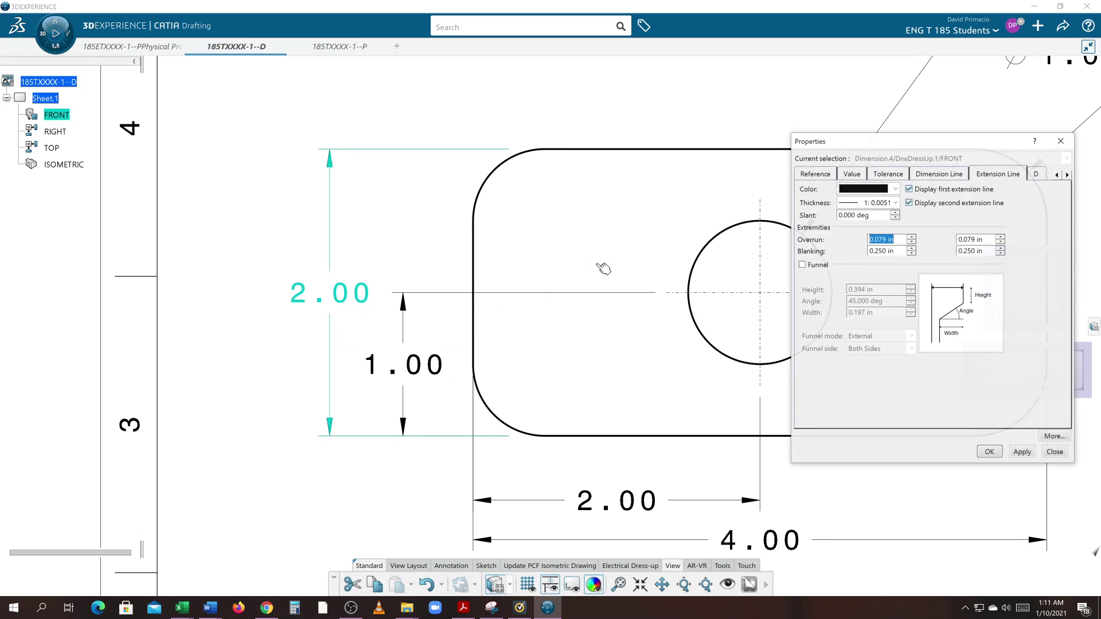
pyautogui.press('Tab')
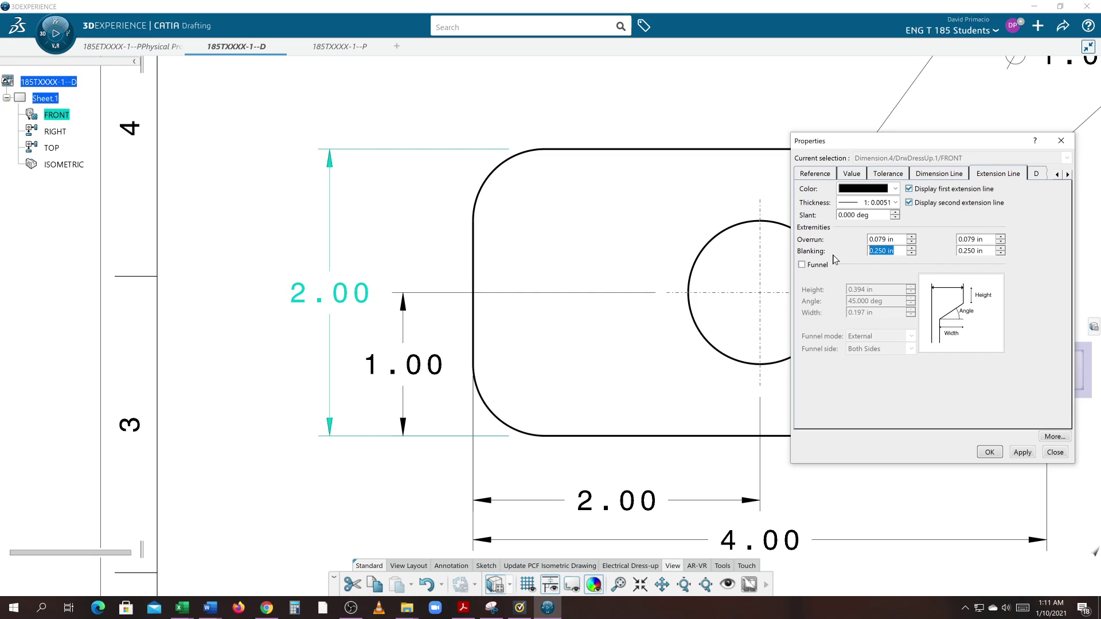
pyautogui.write('.0362')
pyautogui.moveTo(886, 251); pyautogui.dragTo(842, 259)
pyautogui.press('BackSpace')
pyautogui.moveTo(982, 251); pyautogui.dragTo(958, 250)
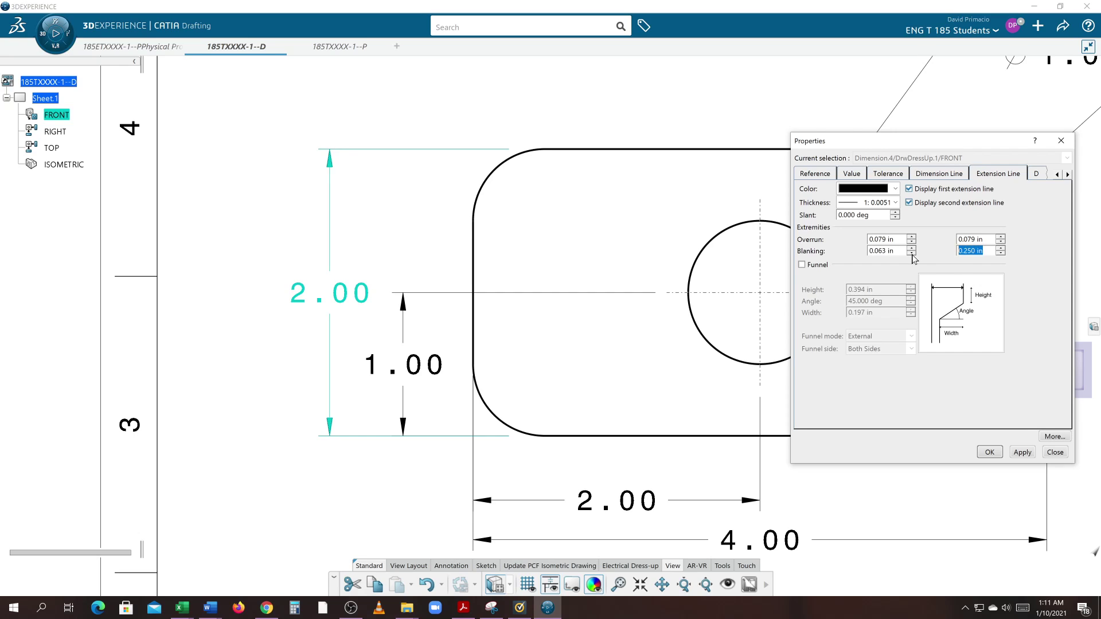
pyautogui.write('.0')
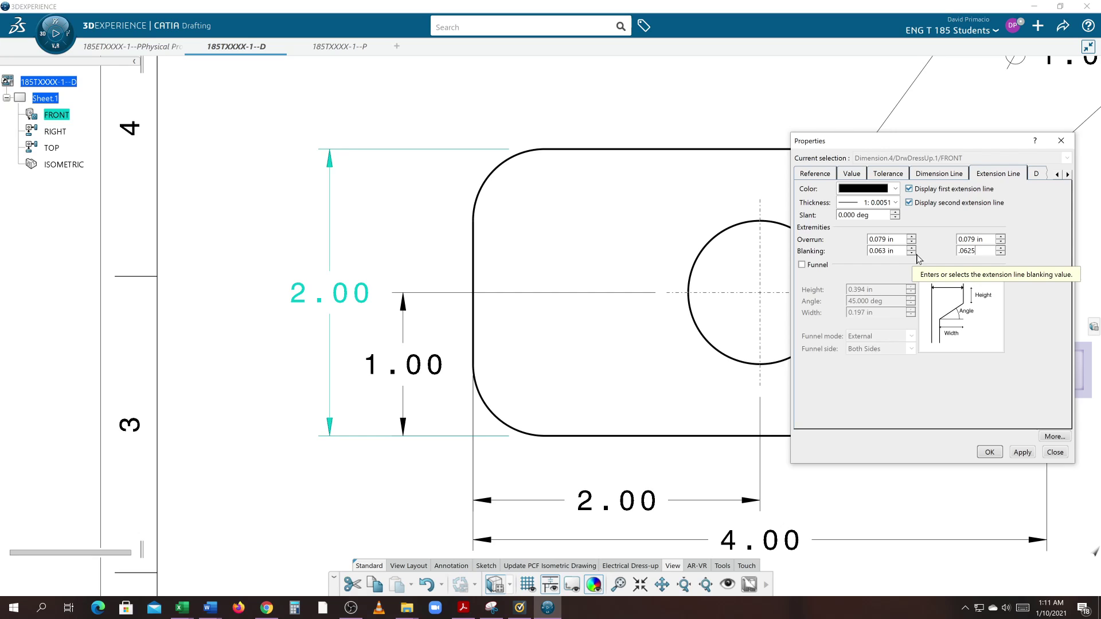
pyautogui.write('625')
pyautogui.press('Return')
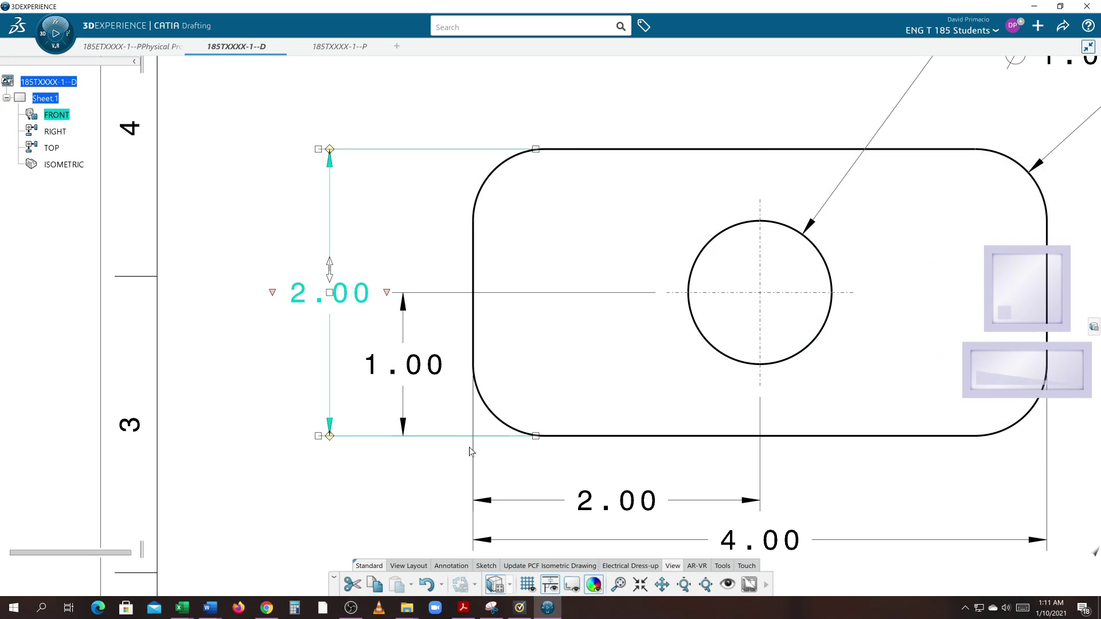
# Open the 1.00 dimension's properties and set both blanking values to .062 in
pyautogui.click(444, 395)
pyautogui.click(403, 402)
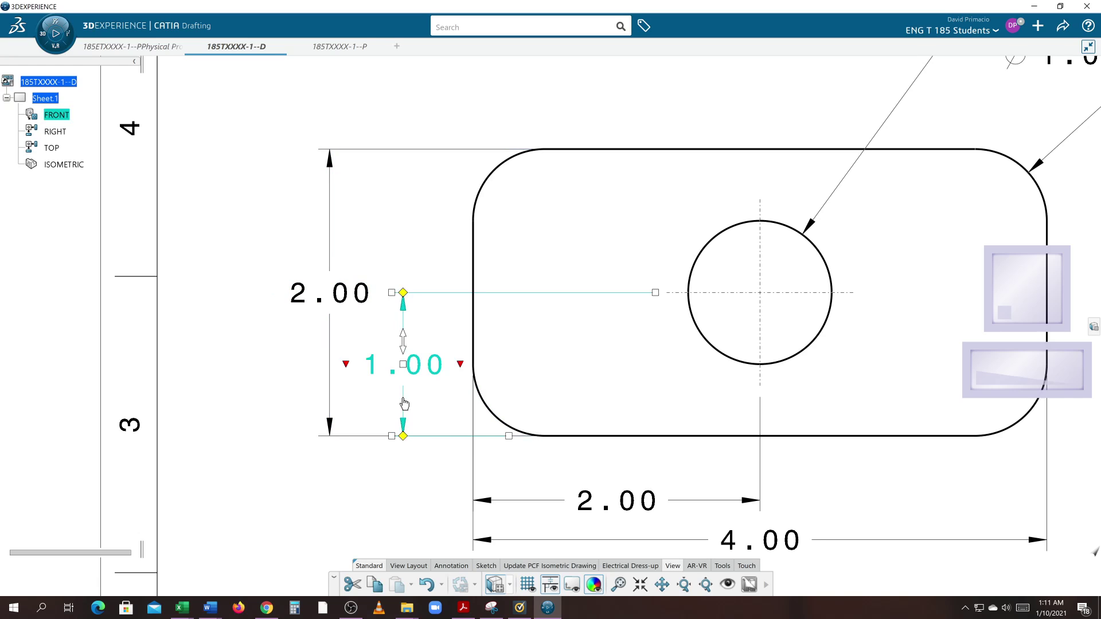
pyautogui.rightClick(405, 404)
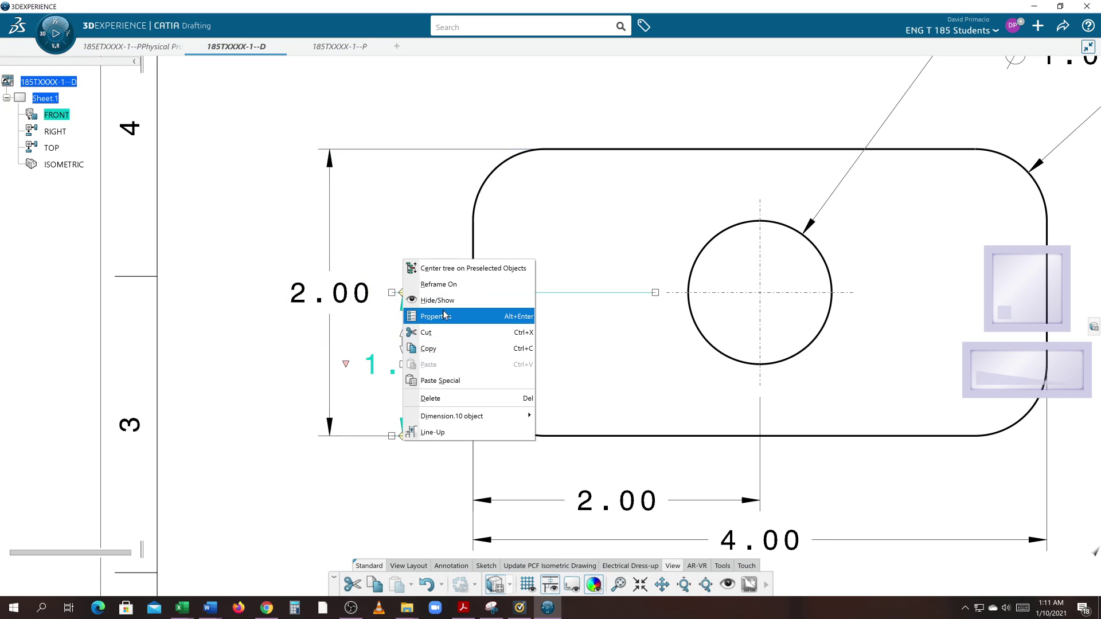
pyautogui.click(424, 315)
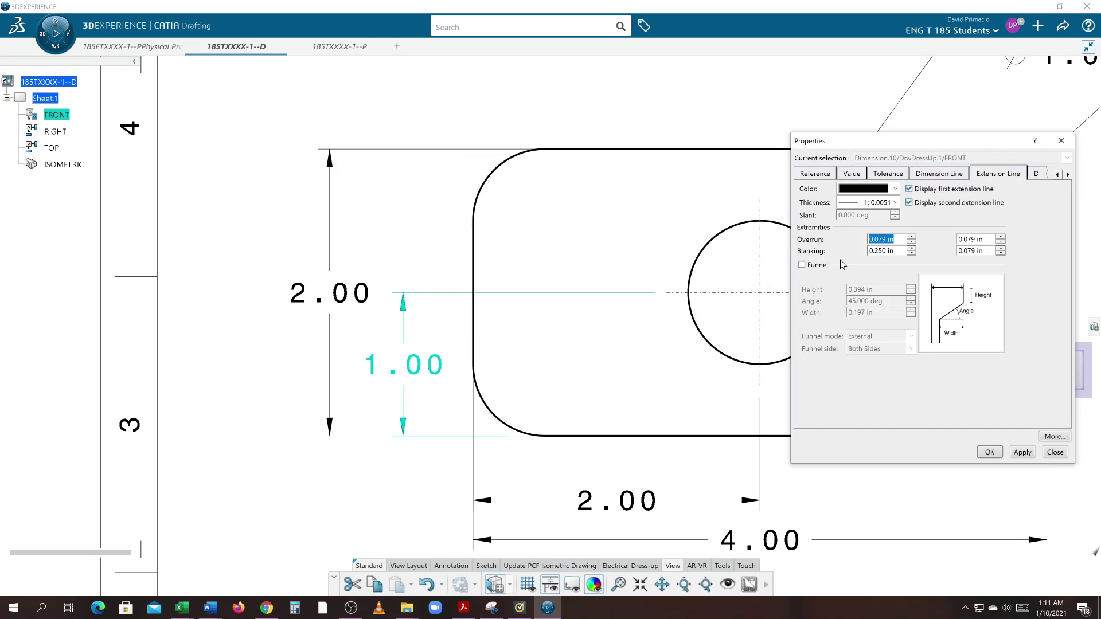
pyautogui.press('Tab')
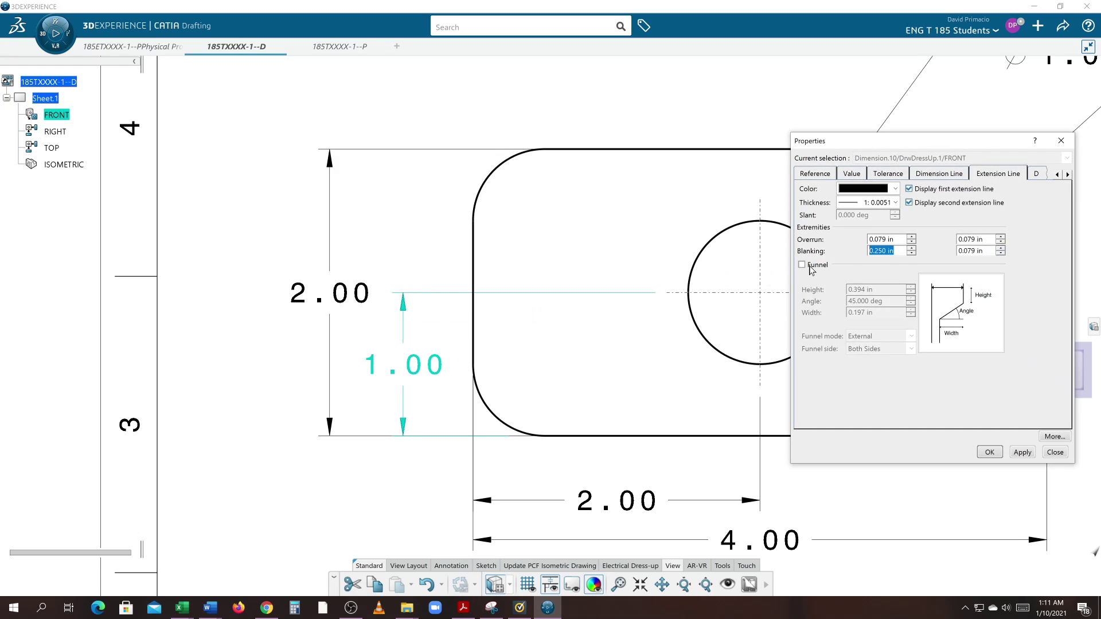
pyautogui.write('.0625')
pyautogui.press('Tab')
pyautogui.write('.')
# Set both extension-line overrun values of the 1.00 dimension to 0.125 in and apply
pyautogui.hotkey('shift', 'Home')
pyautogui.write('.125')
pyautogui.press('Tab')
pyautogui.write('.125')
pyautogui.click(1022, 453)
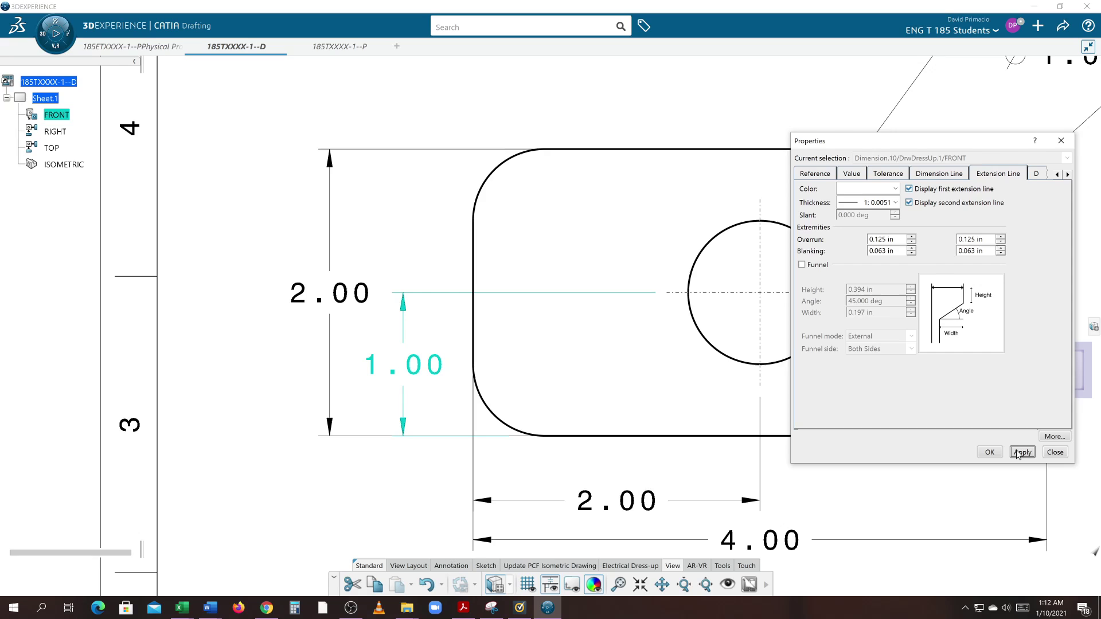
# Close the 1.00 dimension's properties and open Properties for the vertical 2.00 dimension
pyautogui.click(988, 453)
pyautogui.click(353, 249)
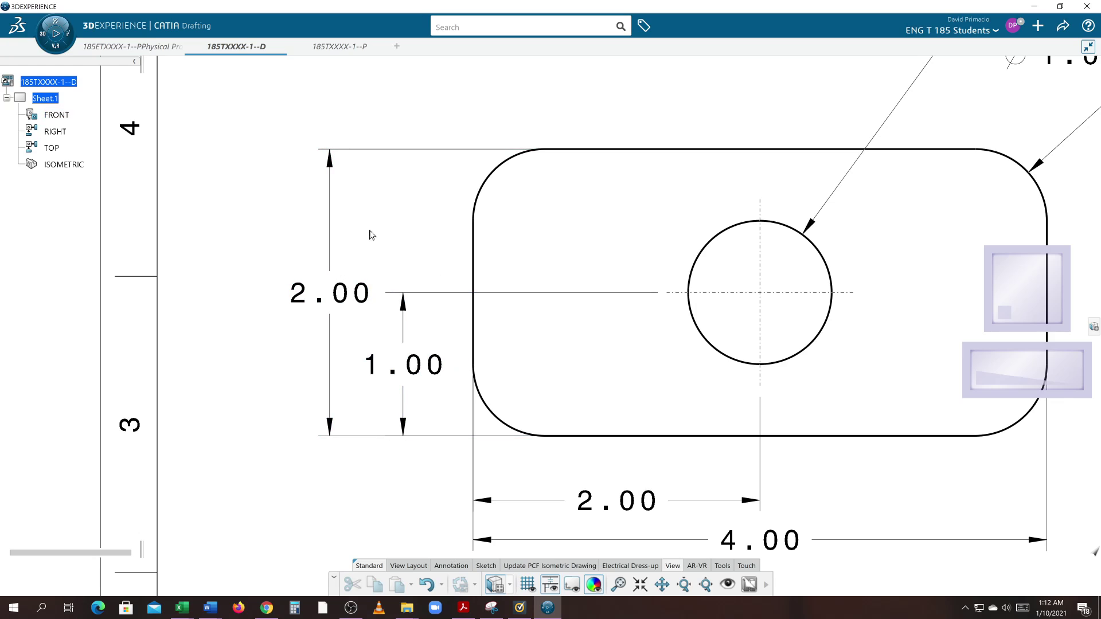
pyautogui.moveTo(393, 229); pyautogui.dragTo(386, 223, button='middle')
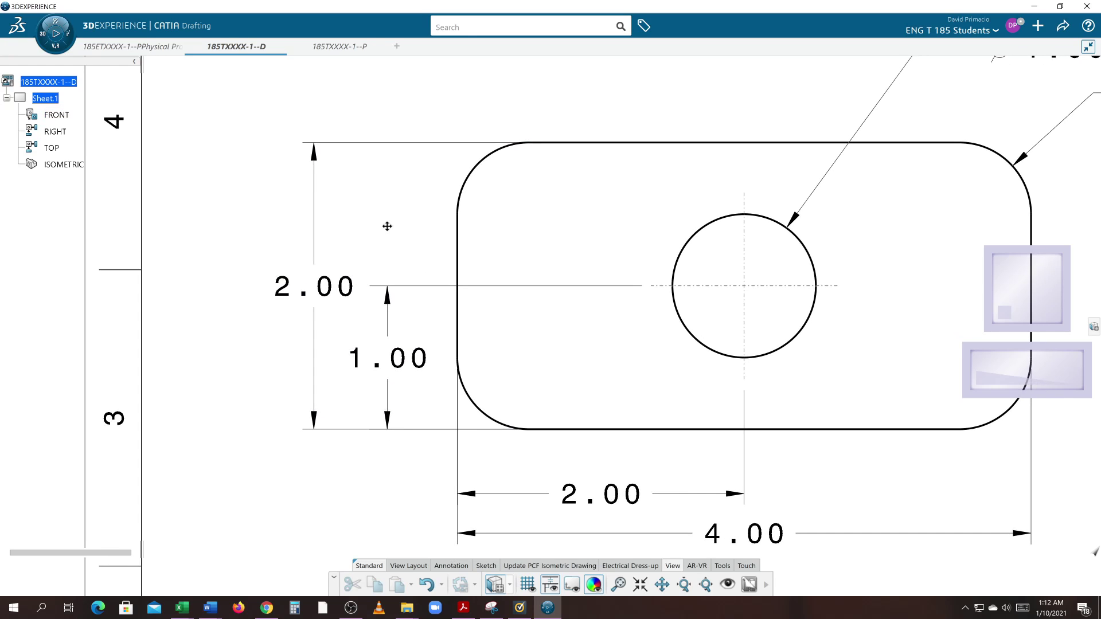
pyautogui.click(313, 242)
pyautogui.rightClick(314, 244)
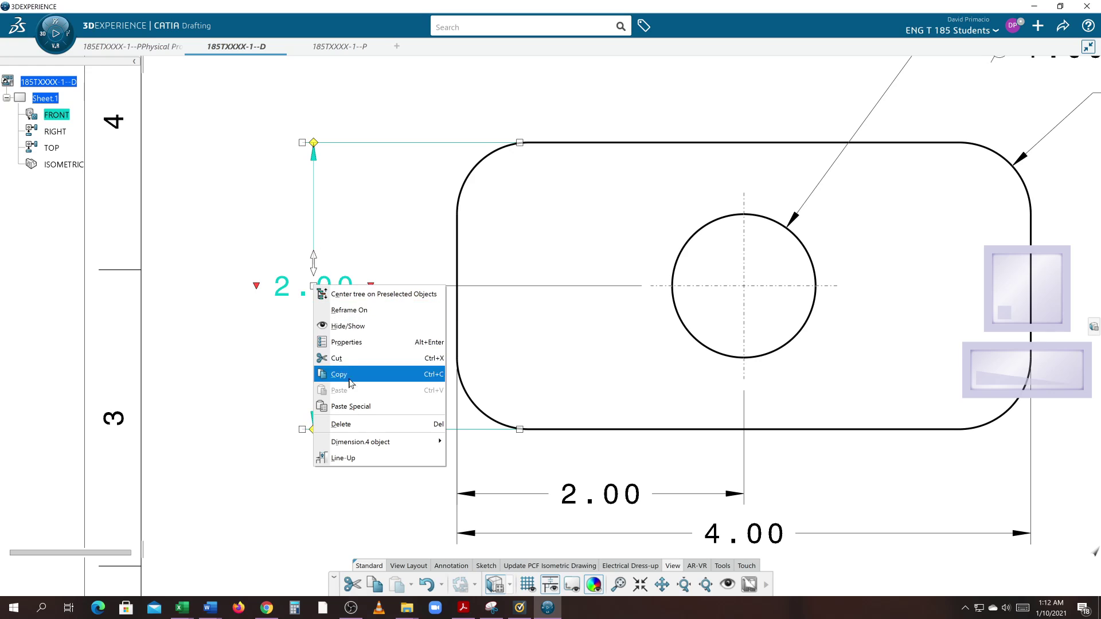
pyautogui.click(359, 342)
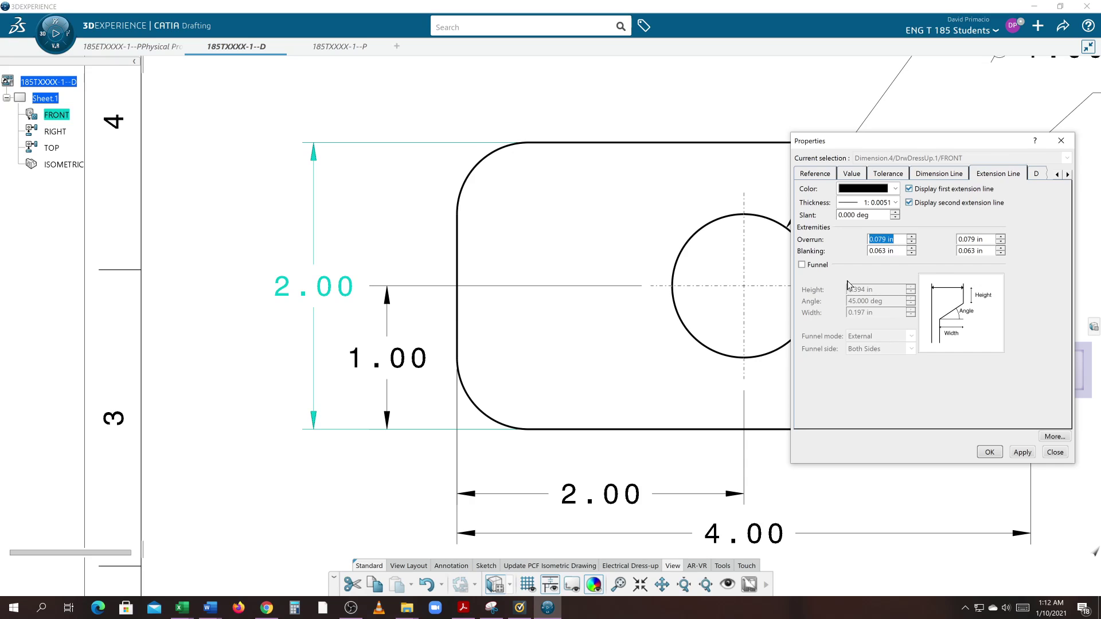
# Preview left blanking values of 0.150, 0.500 and 0.375 in on the 2.00 dimension
pyautogui.press('Tab')
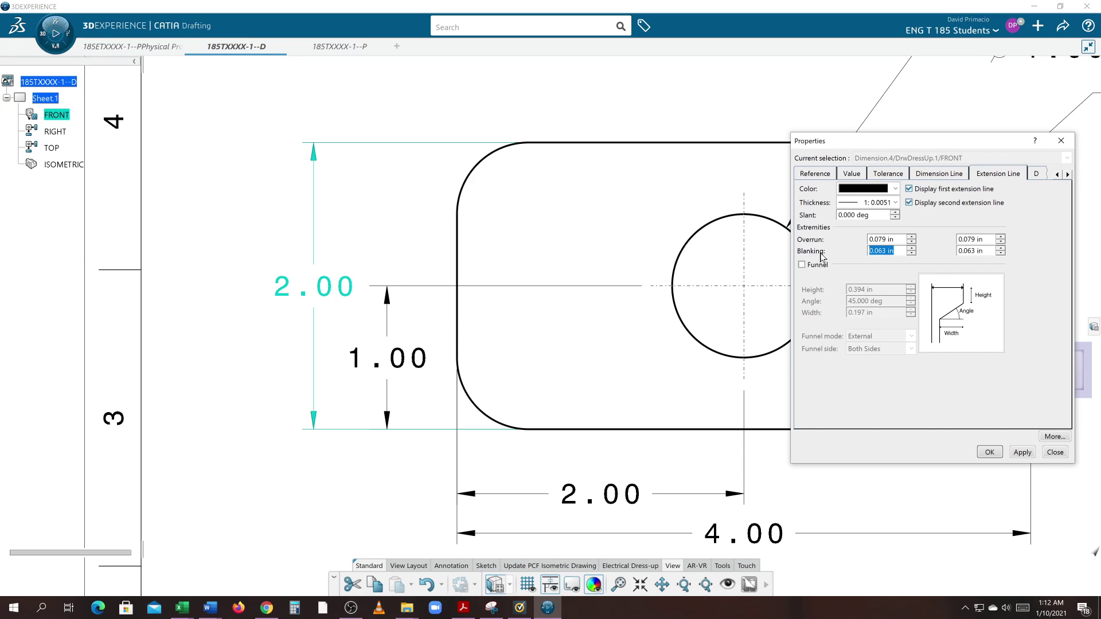
pyautogui.write('.15')
pyautogui.click(1022, 452)
pyautogui.click(880, 251)
pyautogui.write('.5')
pyautogui.click(1020, 453)
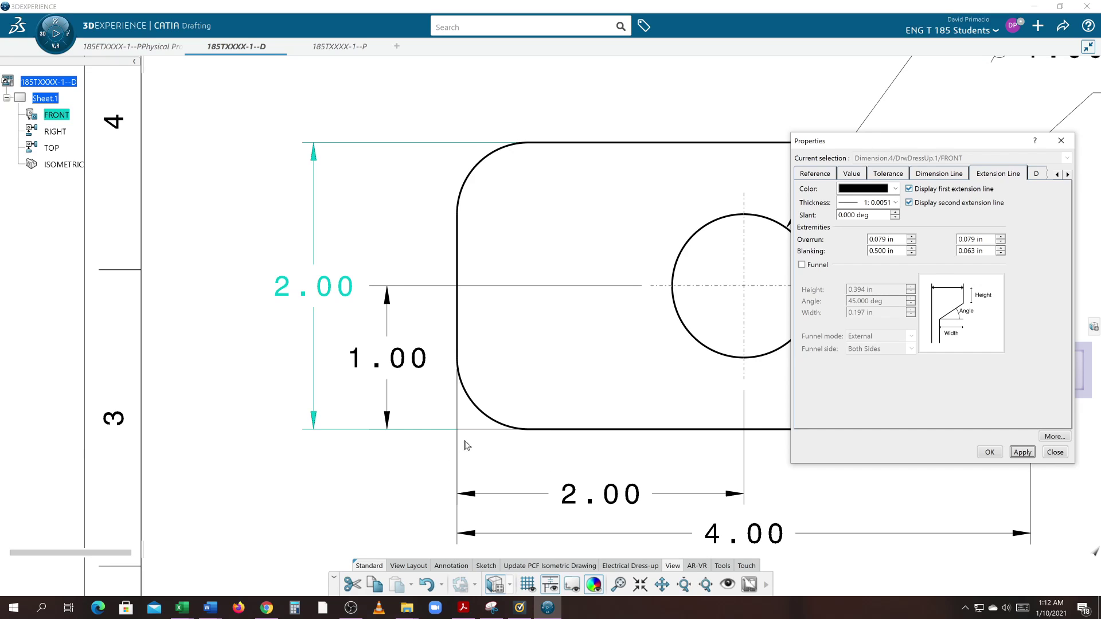
pyautogui.click(881, 250)
pyautogui.press('BackSpace')
pyautogui.click(1020, 452)
# Make both blanking values 0.250 in, apply, and close Properties
pyautogui.moveTo(984, 251); pyautogui.dragTo(958, 250)
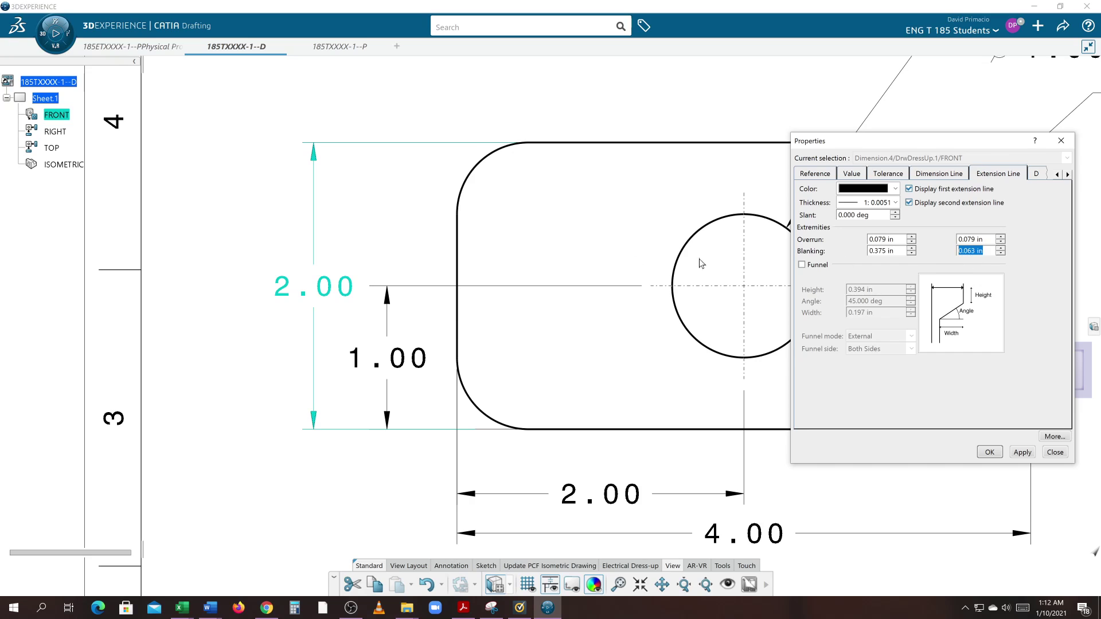
pyautogui.write('.25')
pyautogui.click(1020, 453)
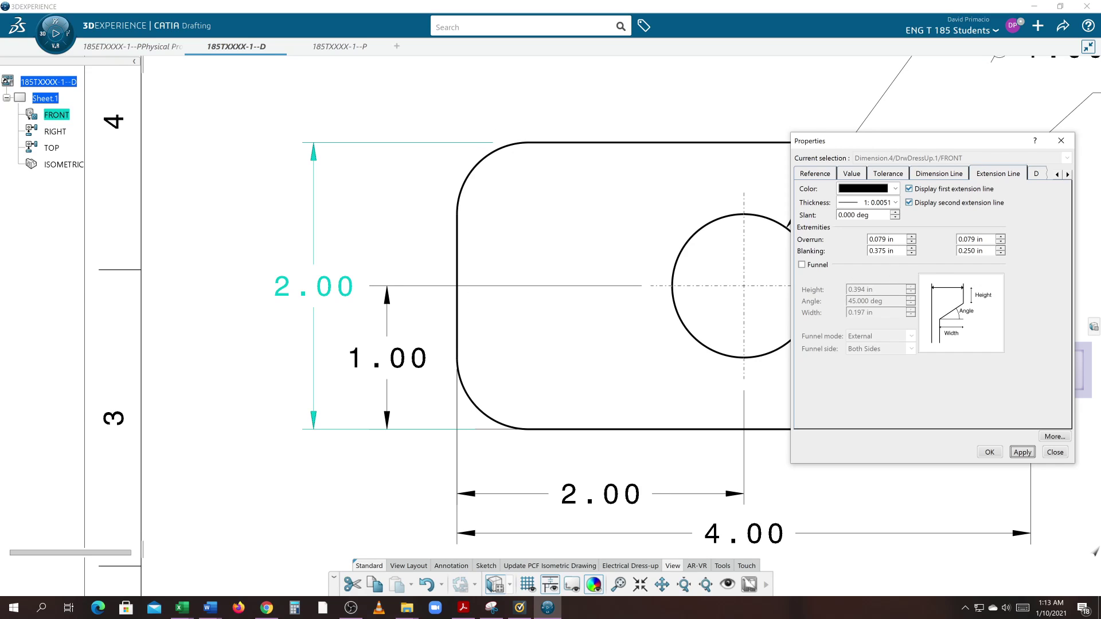
pyautogui.moveTo(894, 251); pyautogui.dragTo(869, 251)
pyautogui.write('.25')
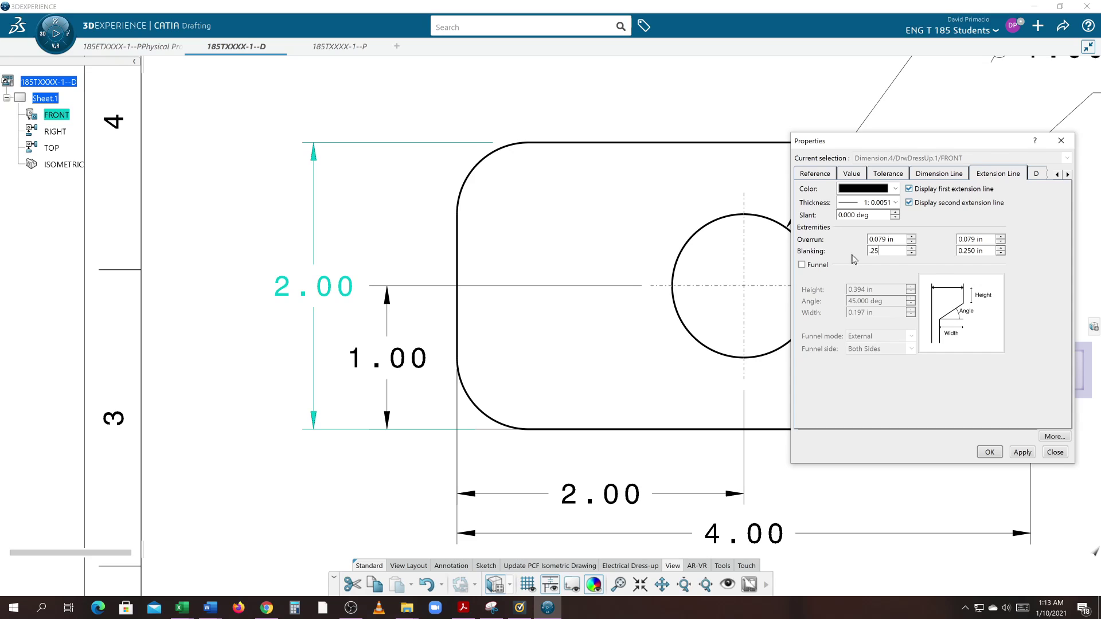
pyautogui.click(1022, 453)
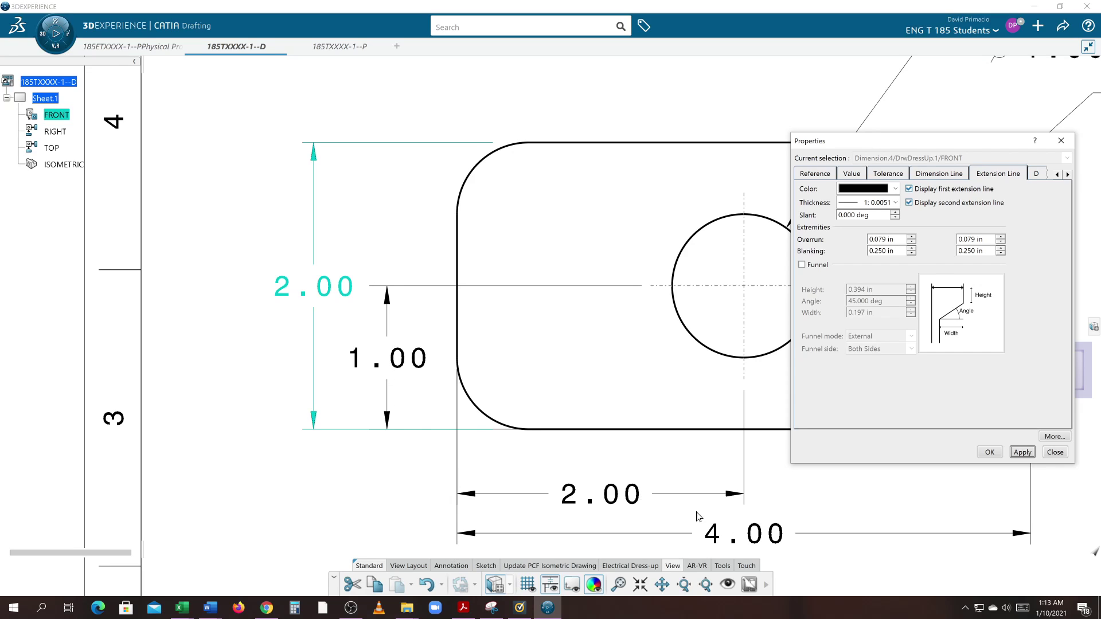
pyautogui.click(1023, 452)
pyautogui.click(989, 452)
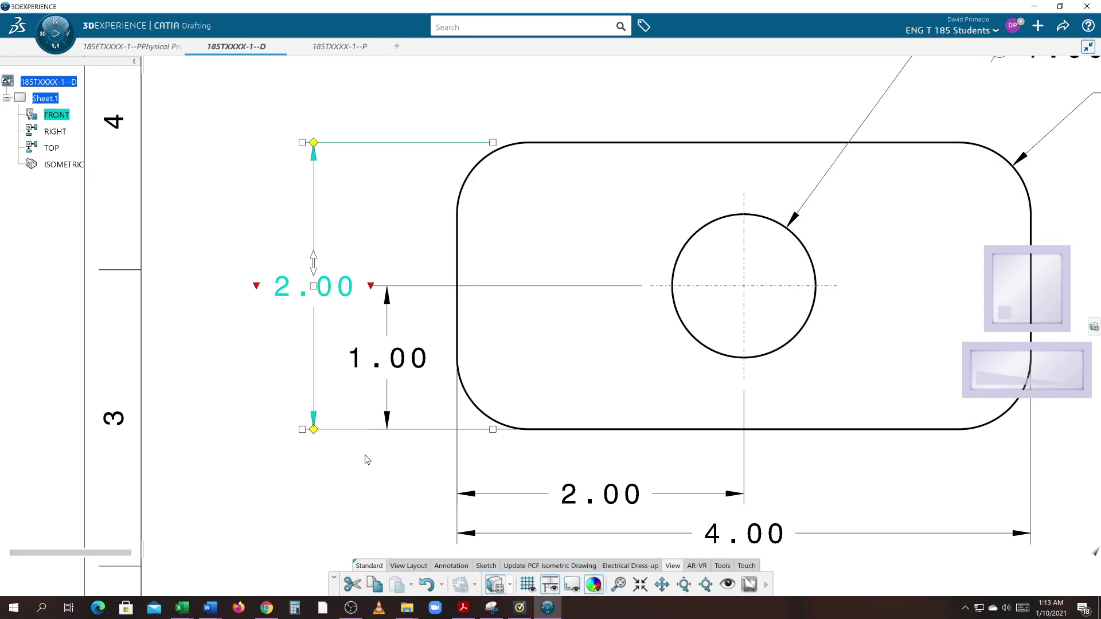
# Set the 1.00 dimension's first extension-line blanking to 0.250 in and apply it
pyautogui.rightClick(388, 400)
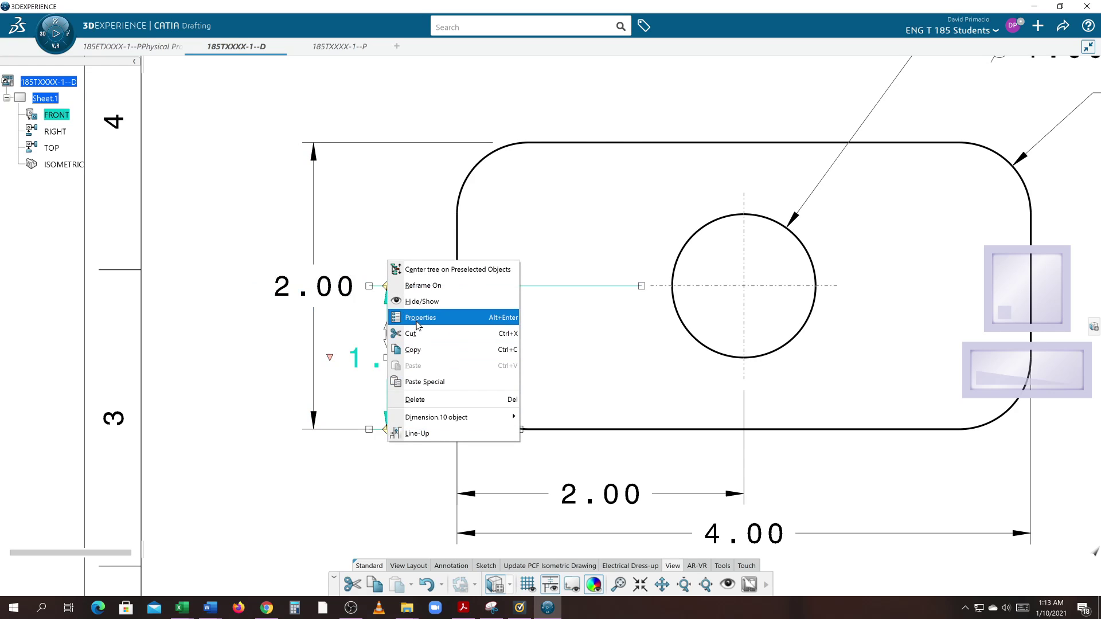
pyautogui.click(417, 319)
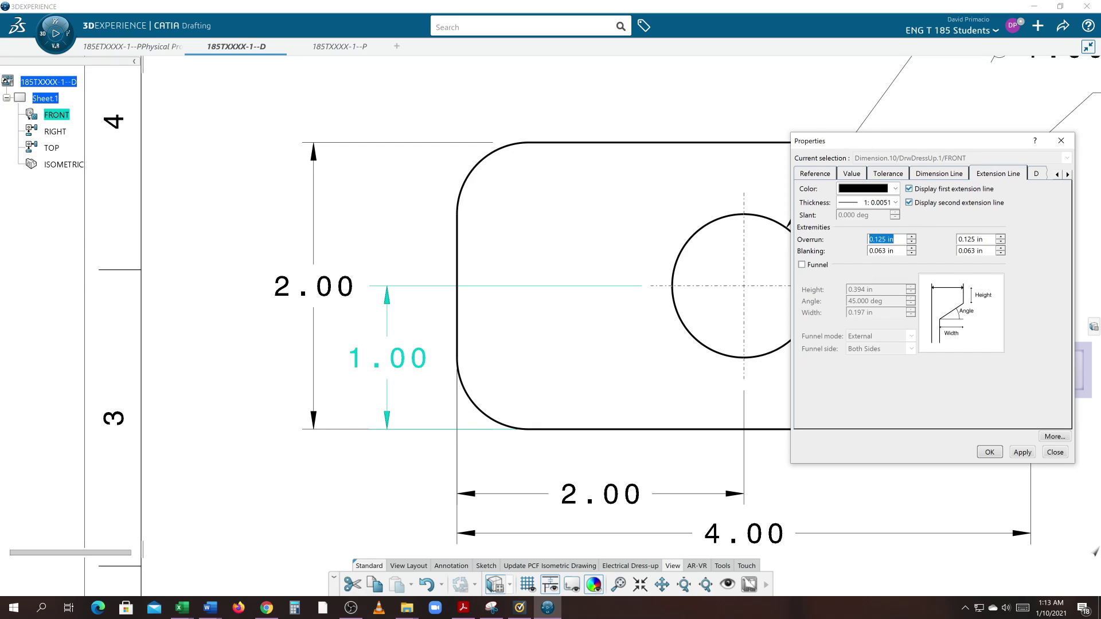
pyautogui.press('Tab')
pyautogui.write('.25')
pyautogui.click(1019, 453)
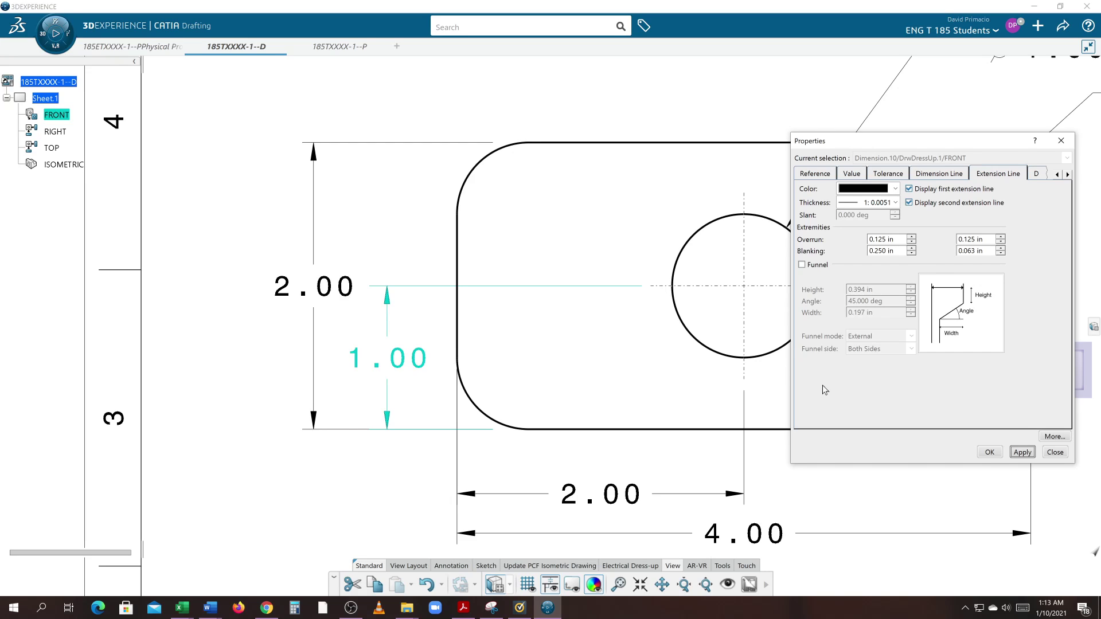
# Close the 1.00 dimension's properties and select the 4.00 width dimension
pyautogui.click(989, 452)
pyautogui.moveTo(828, 429); pyautogui.dragTo(772, 378, button='middle')
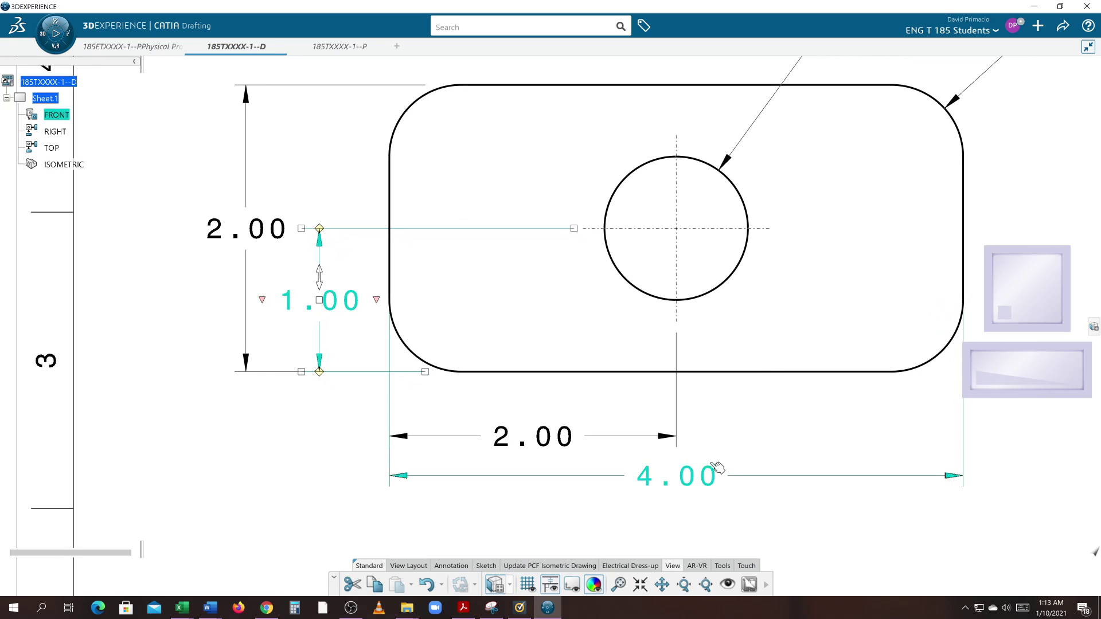
pyautogui.click(689, 477)
pyautogui.click(688, 478)
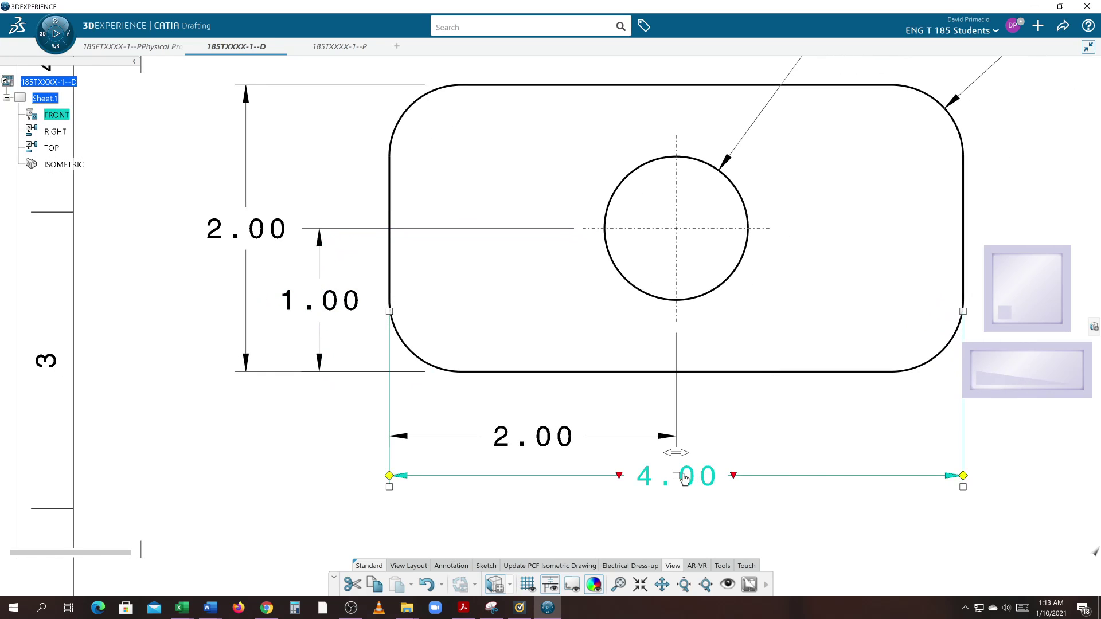
pyautogui.doubleClick(684, 478)
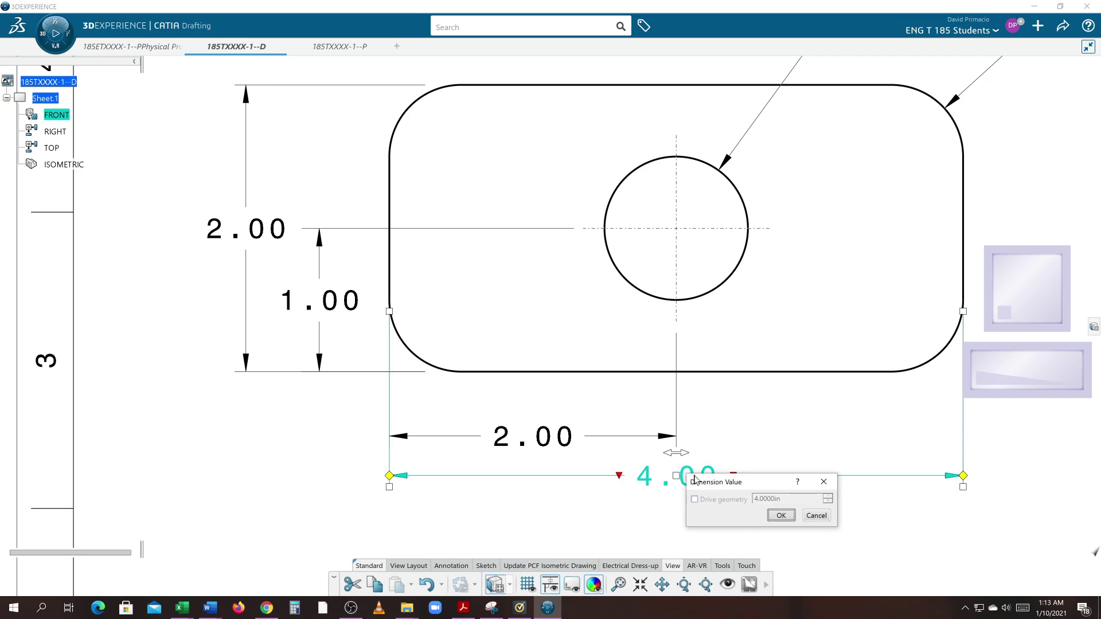
pyautogui.click(816, 516)
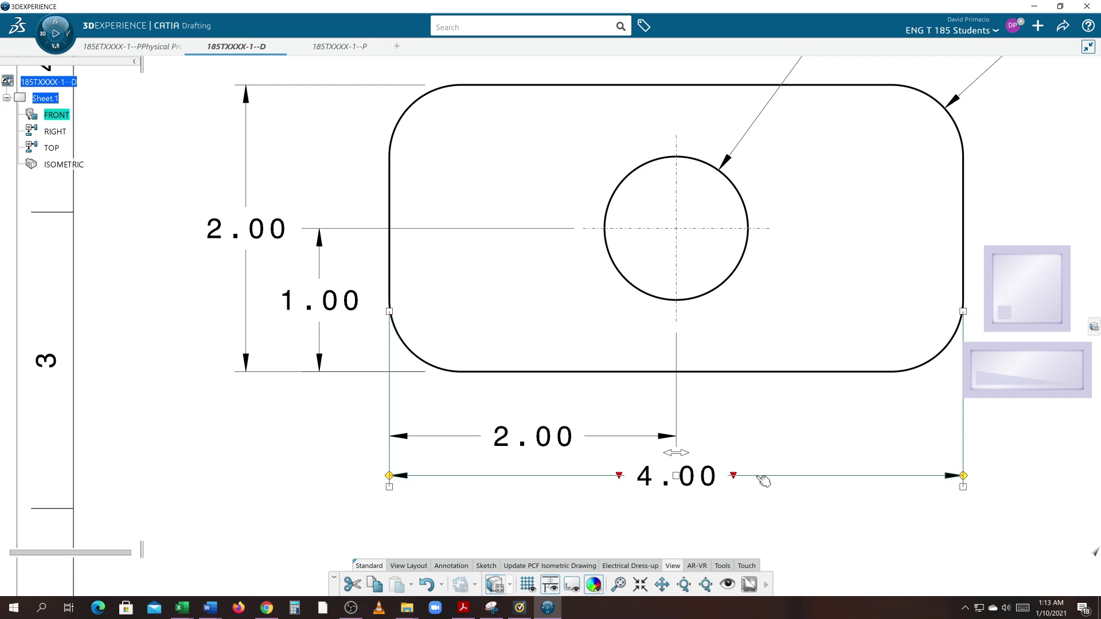
pyautogui.doubleClick(757, 477)
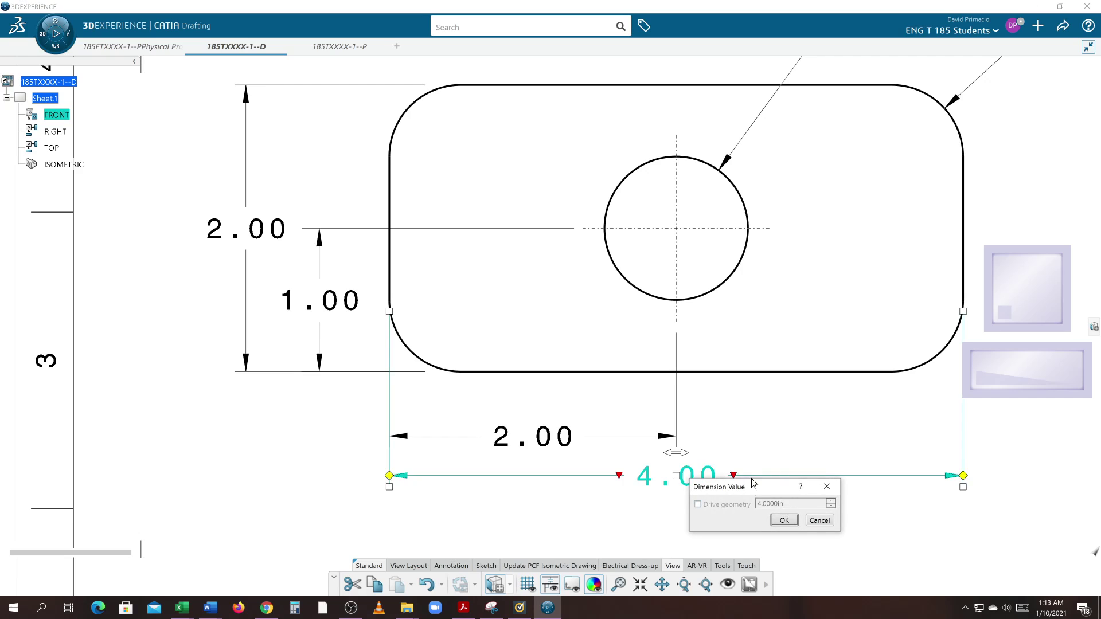
pyautogui.click(819, 520)
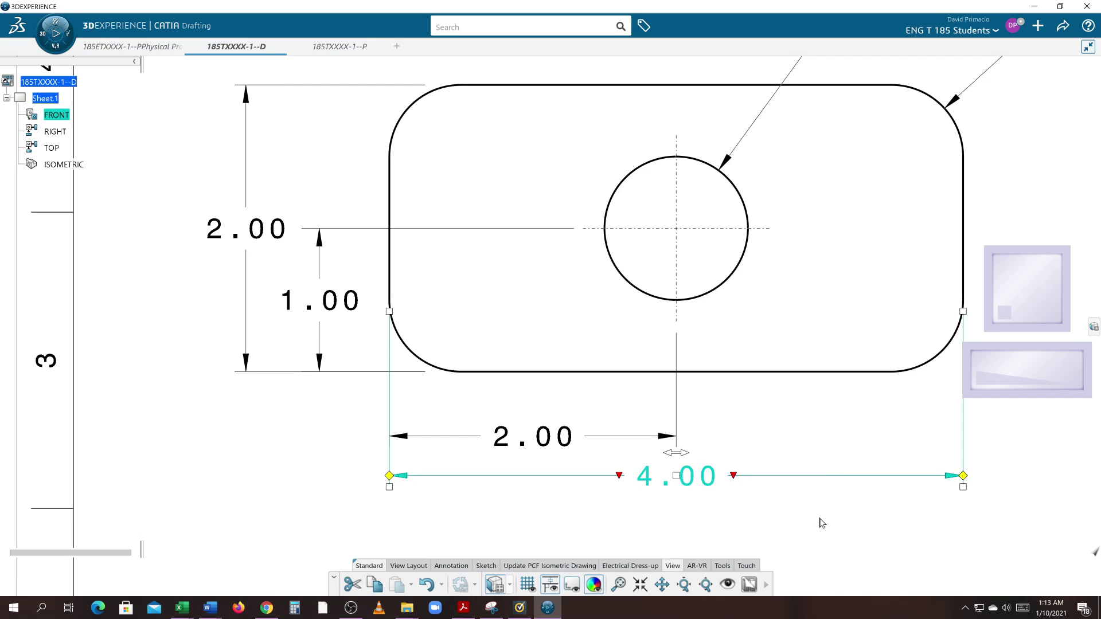
# Set both extension-line blanking values of the 4.00 dimension to 0.250 in
pyautogui.rightClick(780, 482)
pyautogui.click(812, 395)
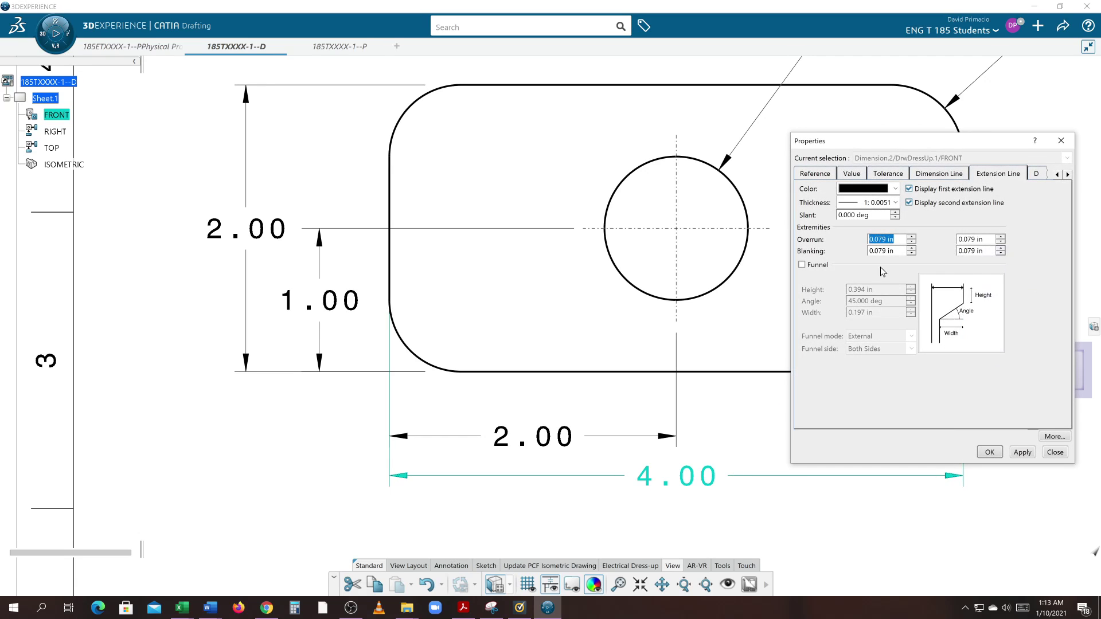
pyautogui.press('Tab')
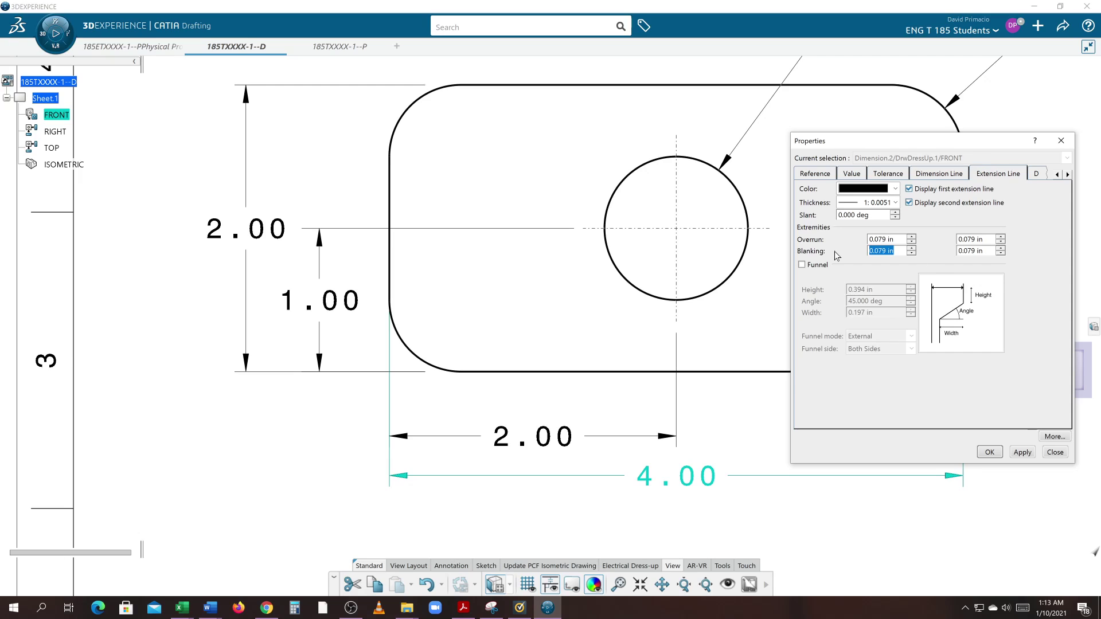
pyautogui.press('BackSpace')
pyautogui.write('.25')
pyautogui.press('Tab')
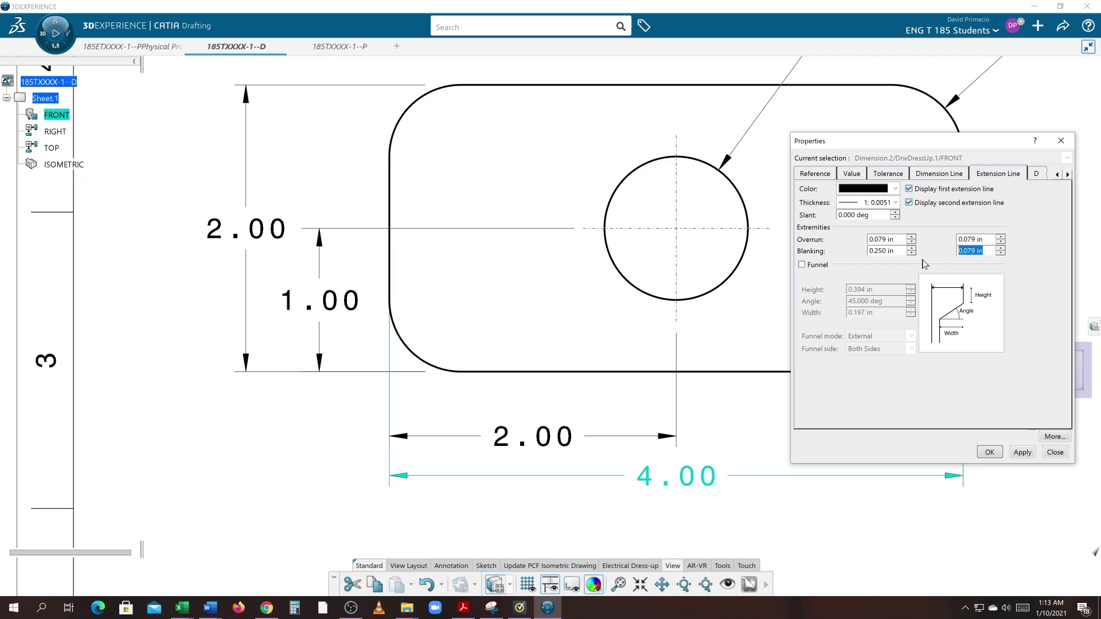
pyautogui.write('.')
pyautogui.press('Tab')
# Set both overrun values of the 4.00 dimension to 0.125 in, apply, and close Properties
pyautogui.press('BackSpace')
pyautogui.write('.125')
pyautogui.press('Tab')
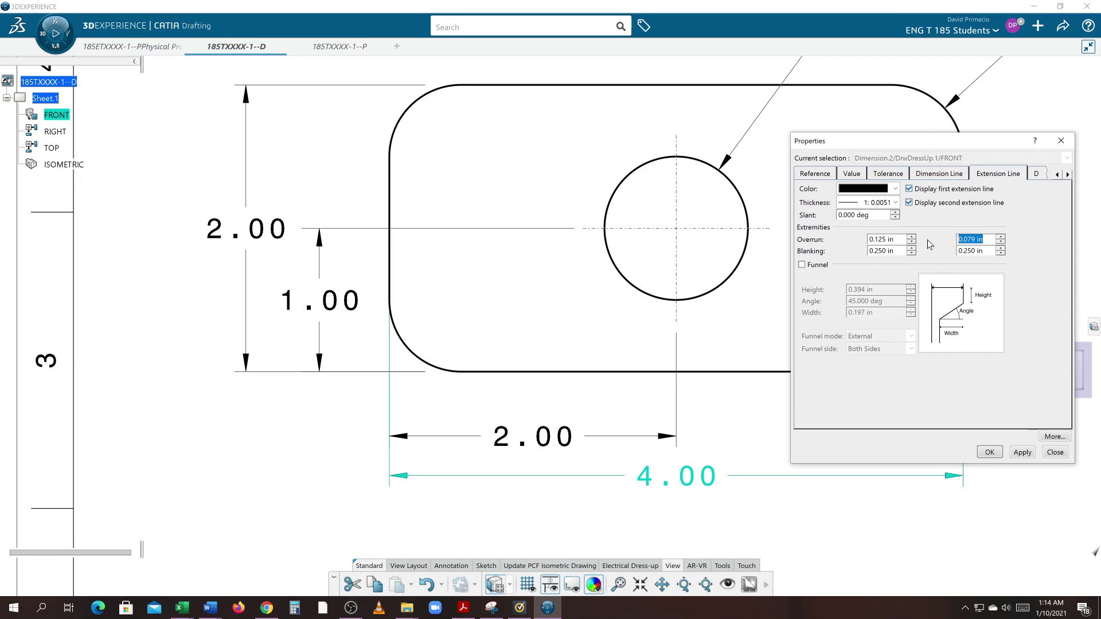
pyautogui.write('.125')
pyautogui.click(1022, 453)
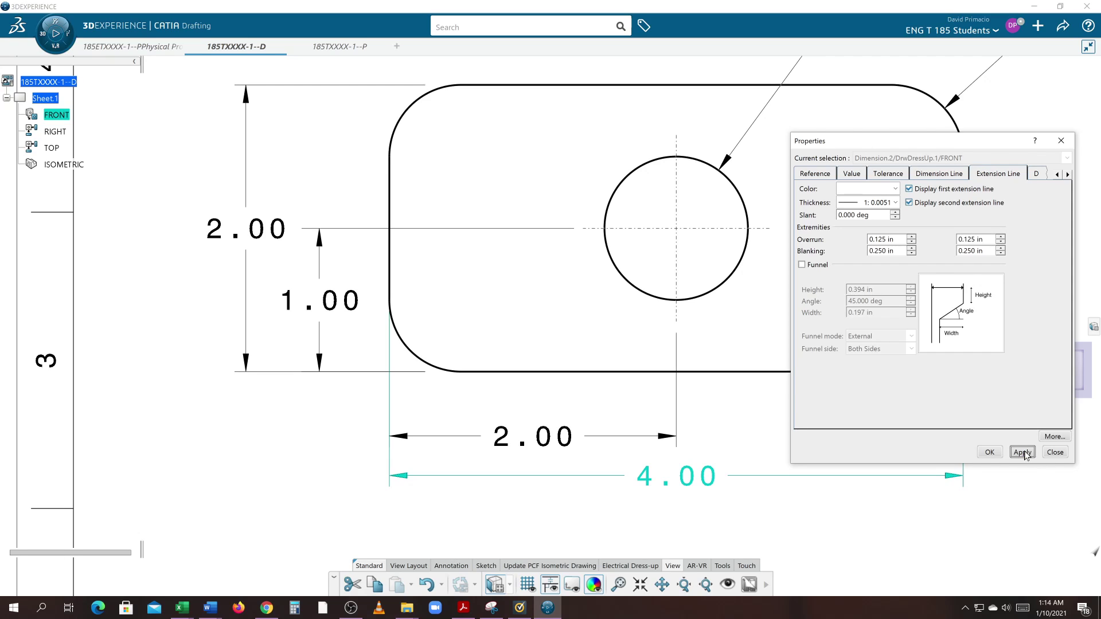
pyautogui.click(991, 453)
pyautogui.click(831, 514)
pyautogui.moveTo(831, 514); pyautogui.dragTo(772, 496, button='middle')
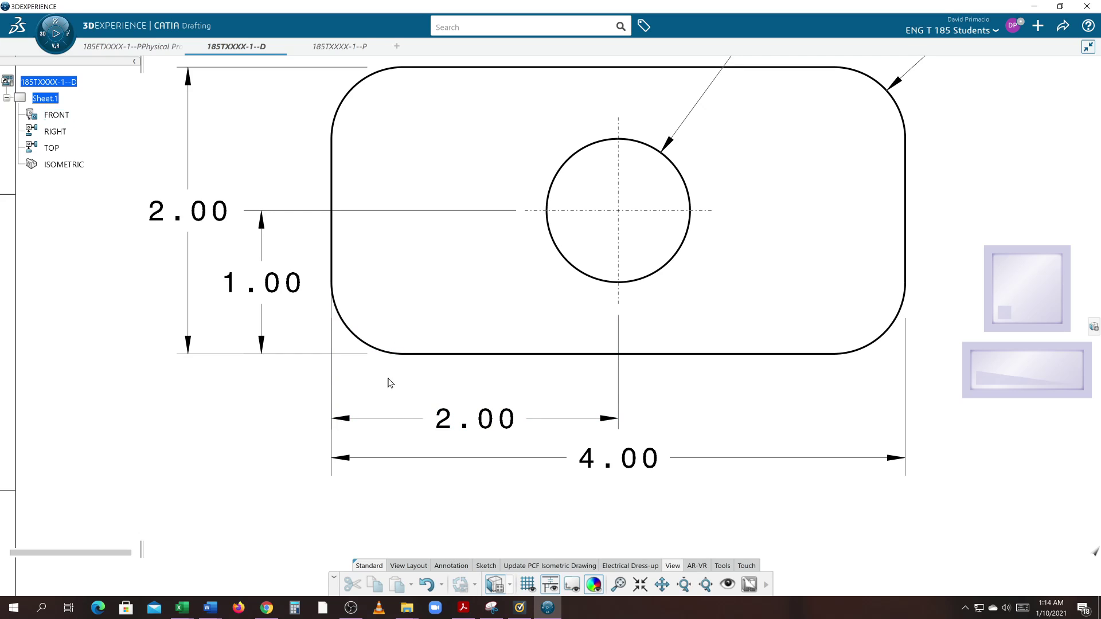
# Give the 2.00 hole-position dimension 0.125 in overrun on both extension lines and apply
pyautogui.click(398, 420)
pyautogui.rightClick(396, 419)
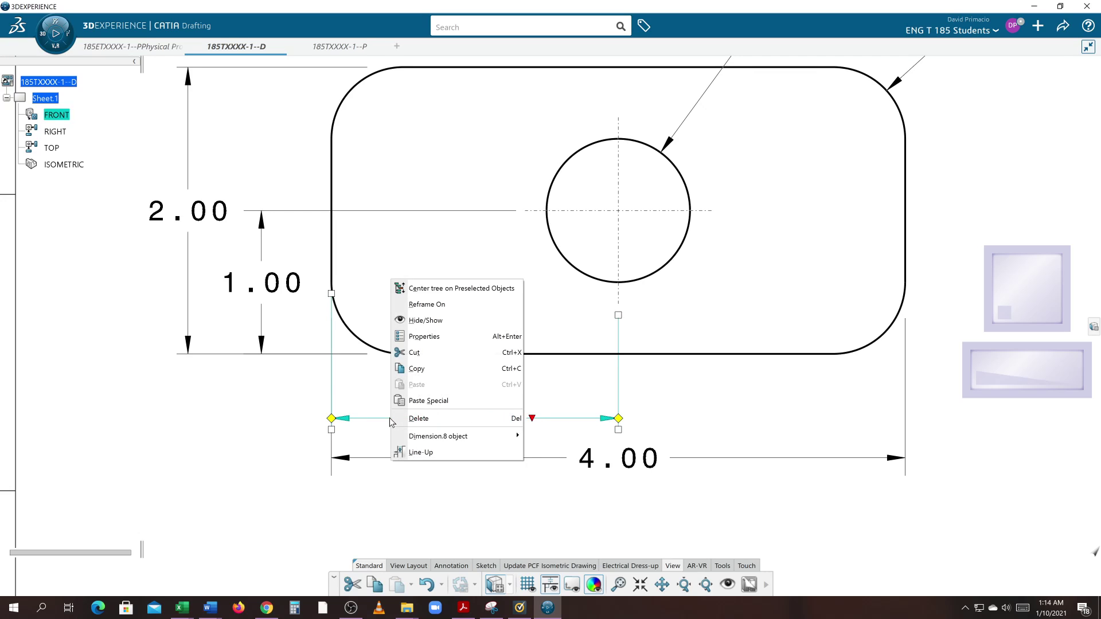
pyautogui.click(424, 336)
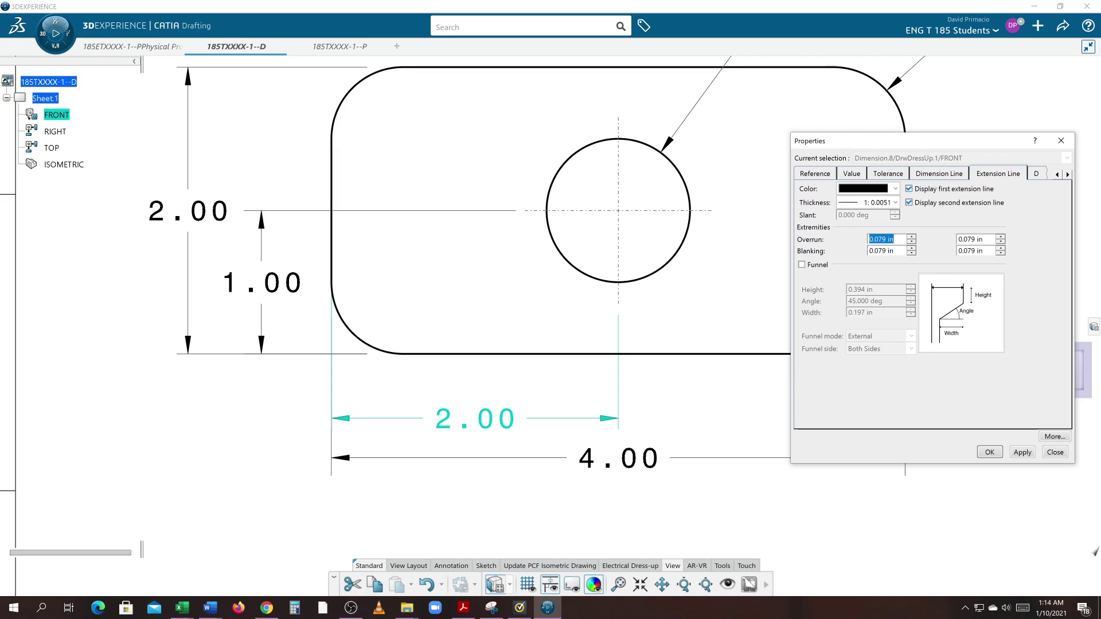
pyautogui.press('Tab')
pyautogui.press('BackSpace')
pyautogui.hotkey('shift', 'Tab')
pyautogui.press('BackSpace')
pyautogui.write('.125')
pyautogui.press('Tab')
pyautogui.write('.')
pyautogui.click(1021, 452)
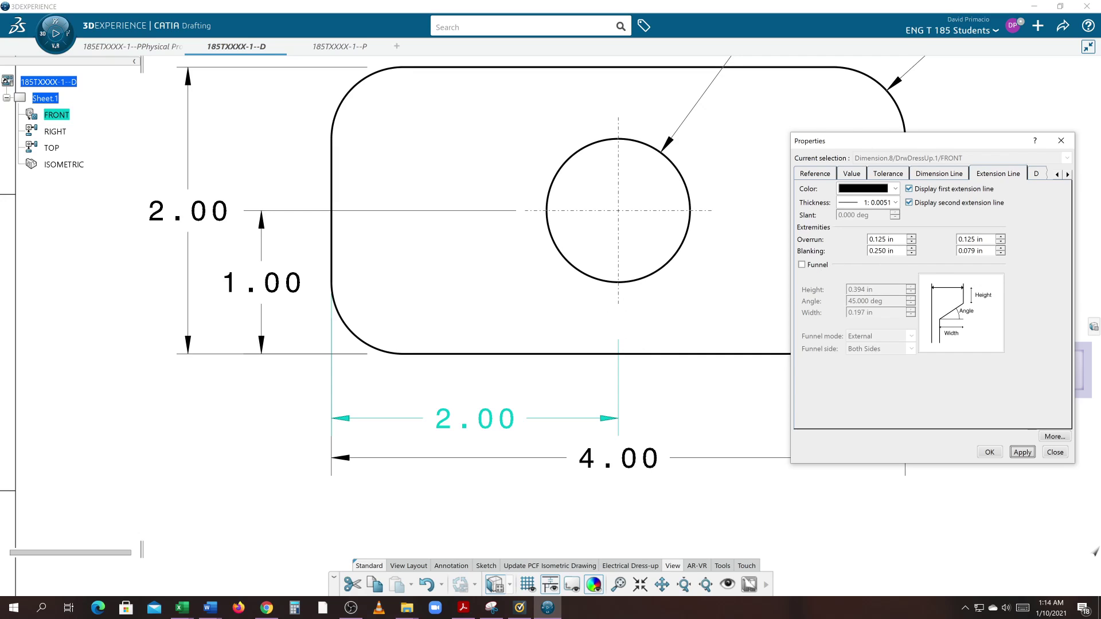
# Set the 2.00 dimension's blanking to 0.0625 in and 0.250 in, apply, and close Properties
pyautogui.moveTo(870, 251); pyautogui.dragTo(894, 250)
pyautogui.write('.0')
pyautogui.write('625')
pyautogui.press('Tab')
pyautogui.write('.2')
pyautogui.click(1021, 453)
pyautogui.click(989, 452)
pyautogui.moveTo(780, 414)
pyautogui.mouseDown(button='middle')
pyautogui.moveTo(742, 408)
pyautogui.moveTo(696, 423)
pyautogui.mouseUp(button='middle')
# Pan and zoom around the sheet, then fit all four views and the title block in view
pyautogui.click(695, 425)
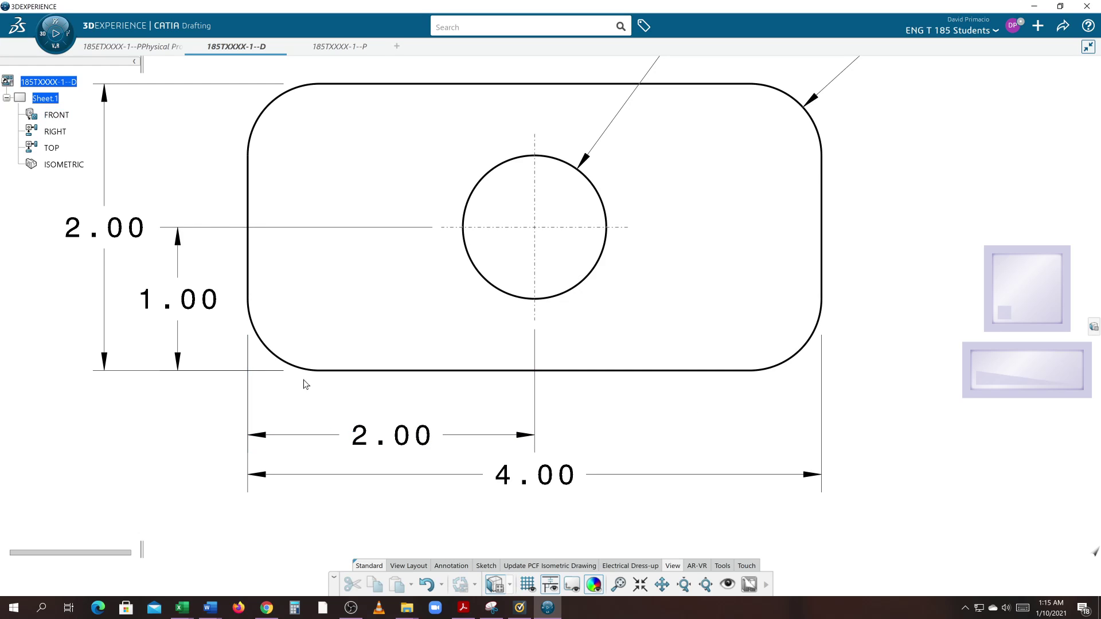
pyautogui.scroll(-4, 527, 368)
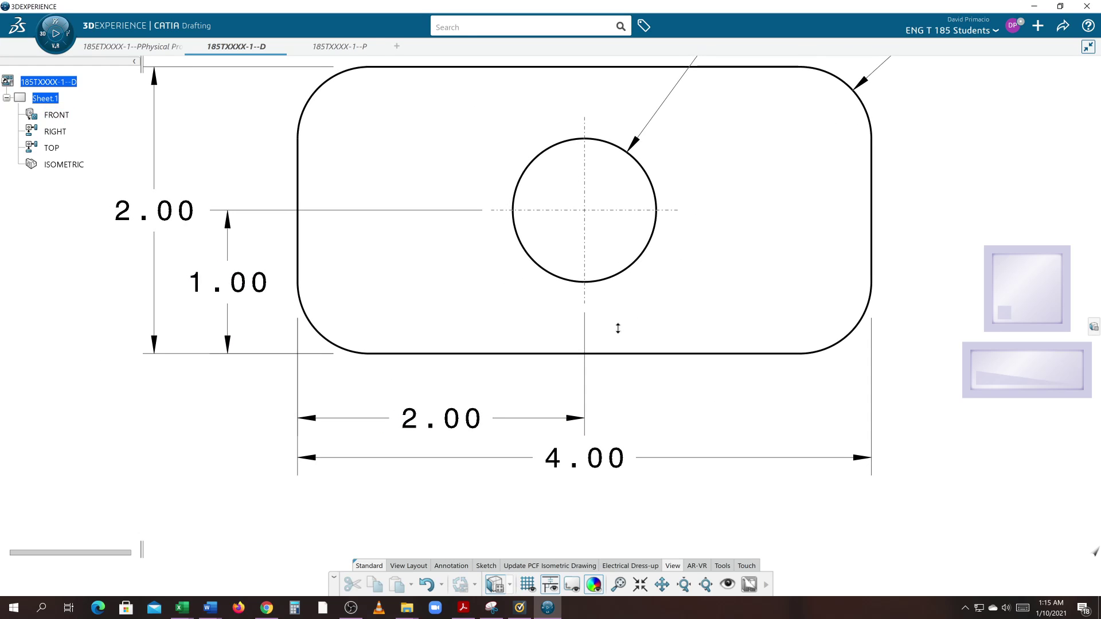
pyautogui.moveTo(625, 351); pyautogui.dragTo(608, 350, button='middle')
pyautogui.scroll(1, 610, 346)
pyautogui.moveTo(654, 297)
pyautogui.mouseDown(button='middle')
pyautogui.moveTo(666, 329)
pyautogui.moveTo(612, 329)
pyautogui.moveTo(681, 325)
pyautogui.moveTo(621, 320)
pyautogui.moveTo(627, 367)
pyautogui.moveTo(629, 337)
pyautogui.mouseUp(button='middle')
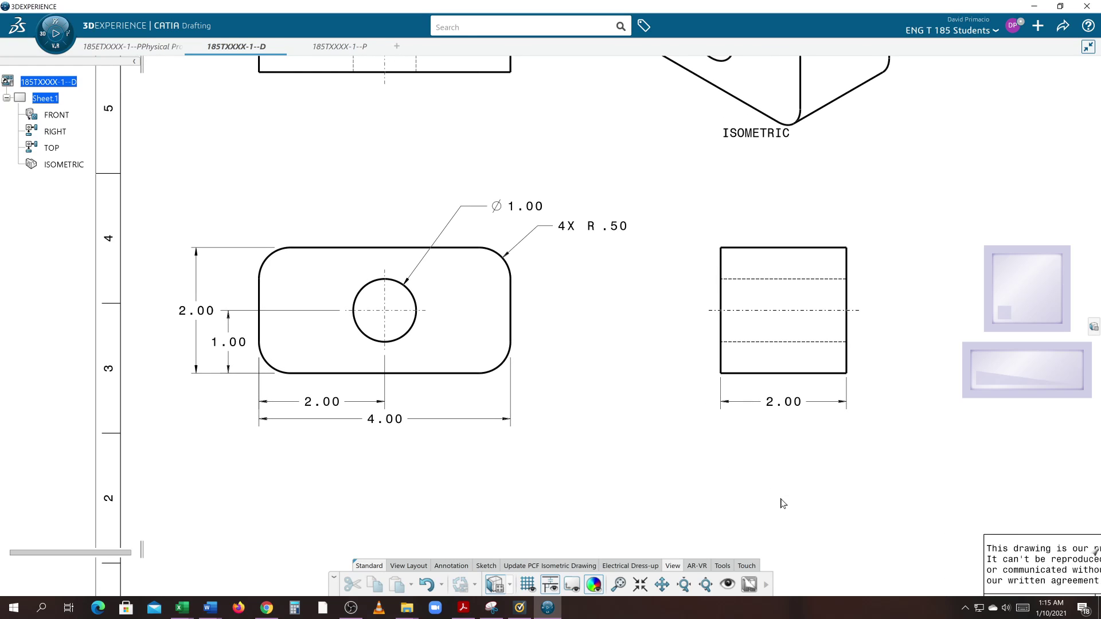
pyautogui.hotkey('ctrl', 'shift', 'f')
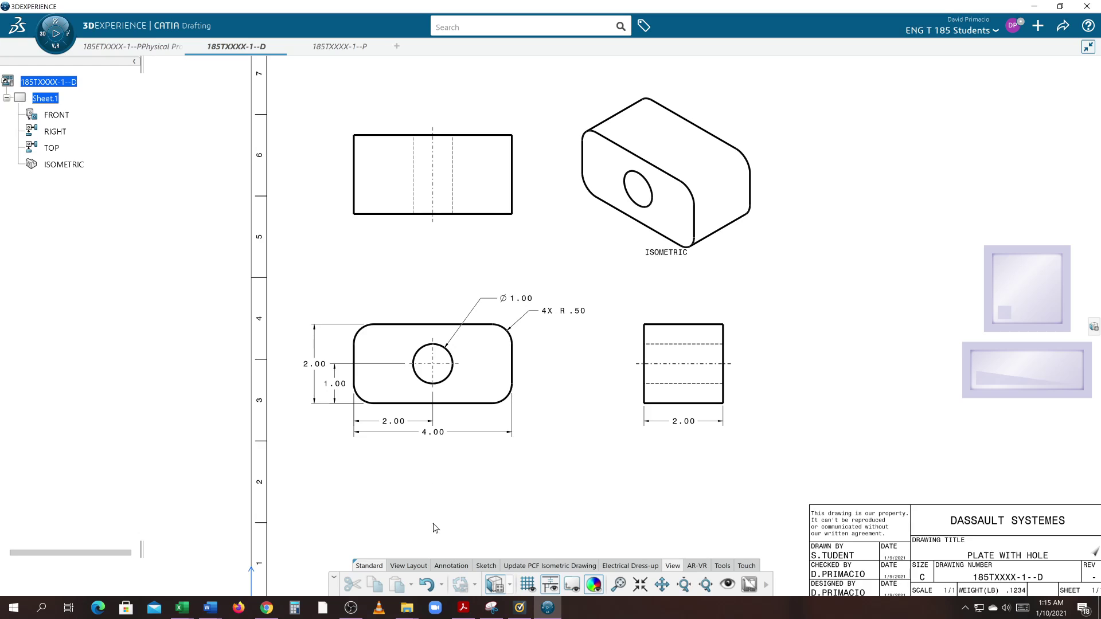
pyautogui.click(351, 608)
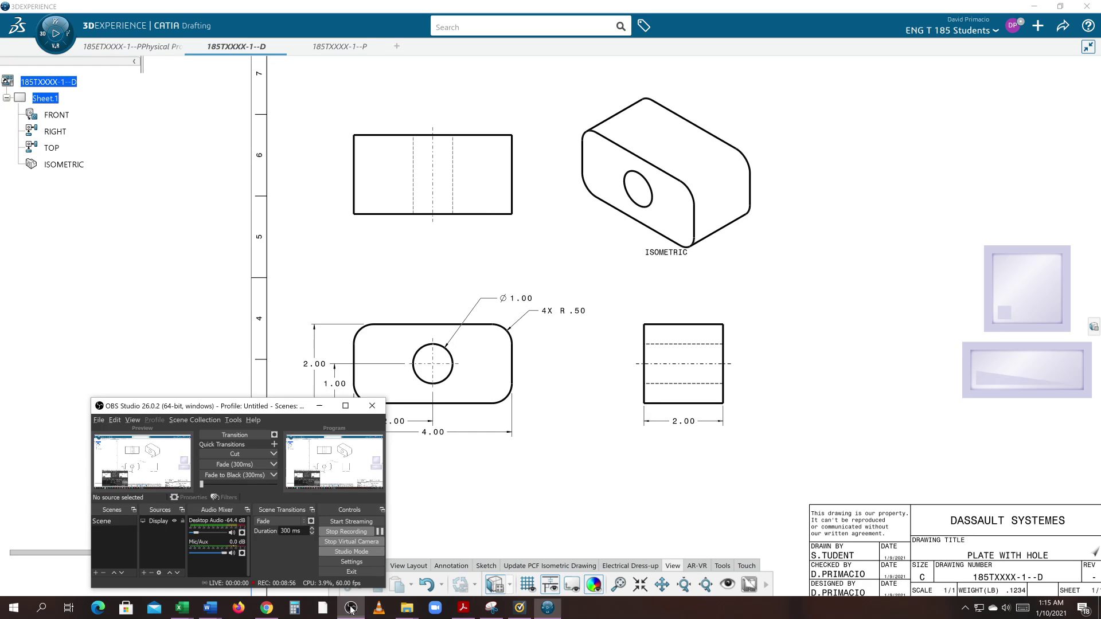